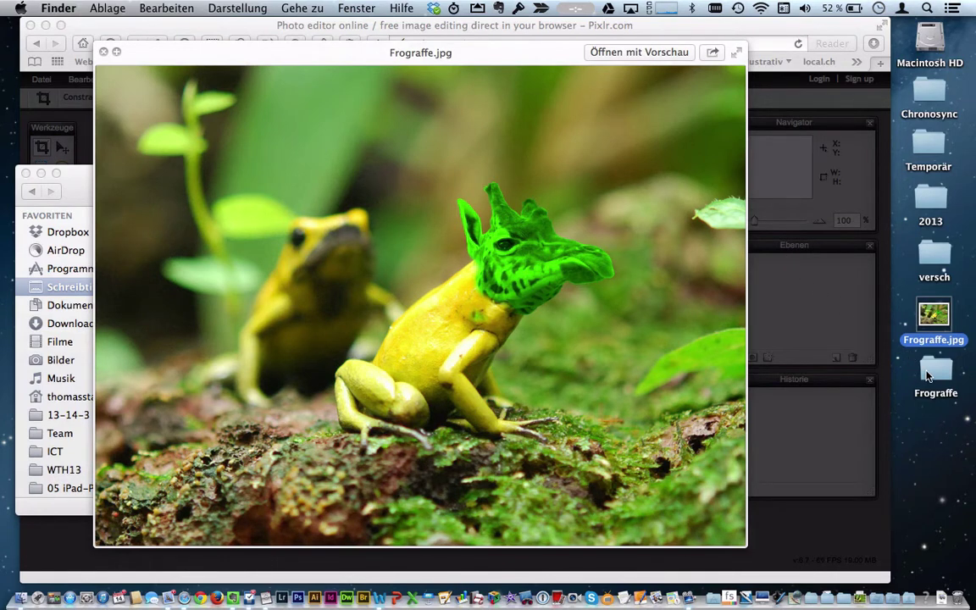
Step: Switch to the Pixlr editor and open giraffe.JPG and Phyllobates-terribilis.jpg together from the computer's Frograffe folder
click(784, 320)
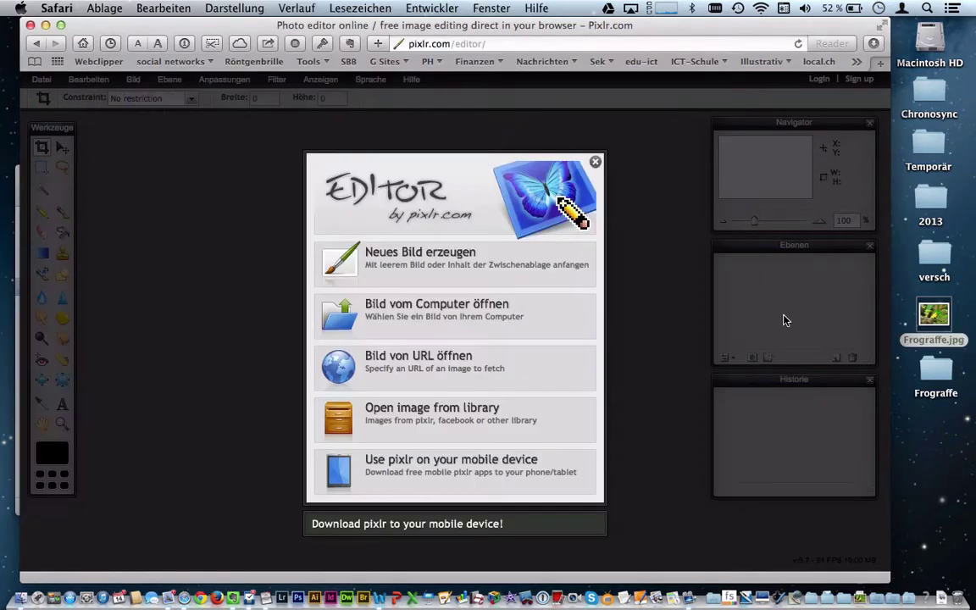
click(424, 318)
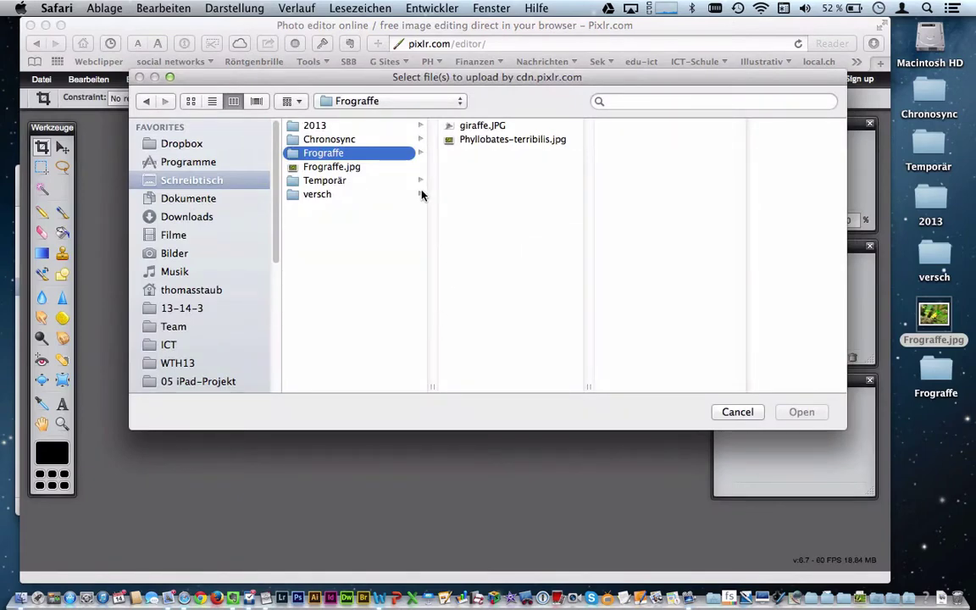
click(464, 127)
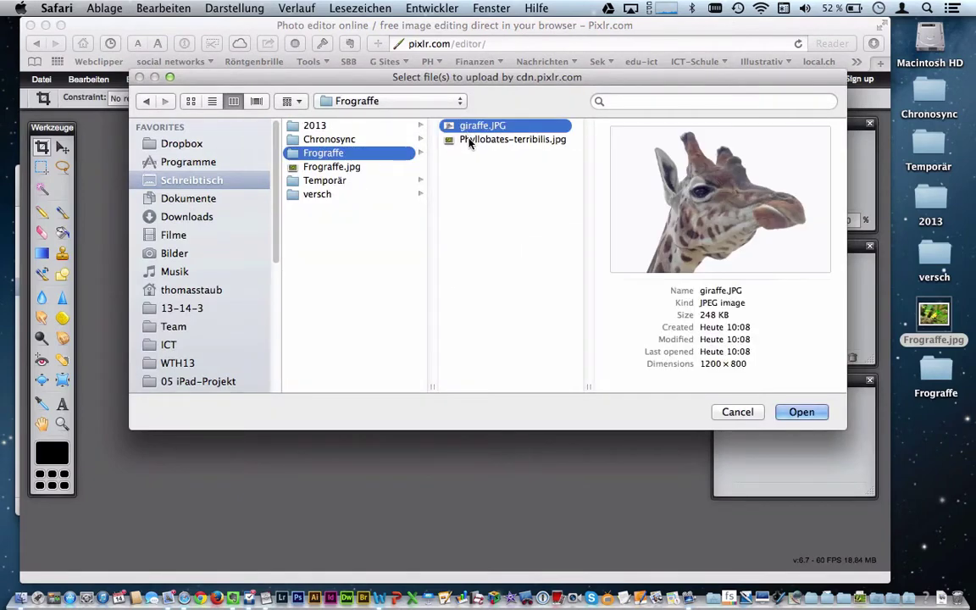
shift+click(509, 139)
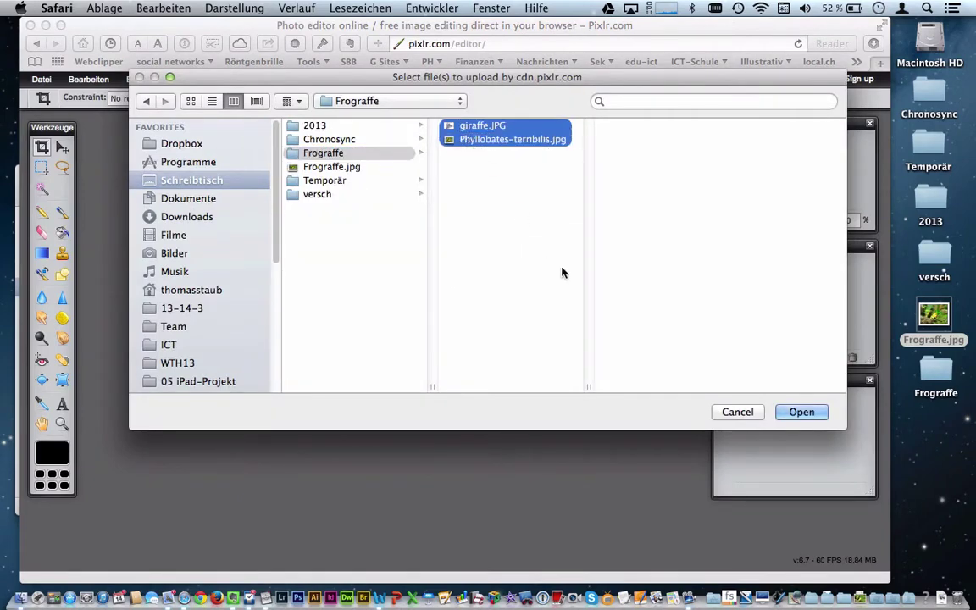
click(801, 413)
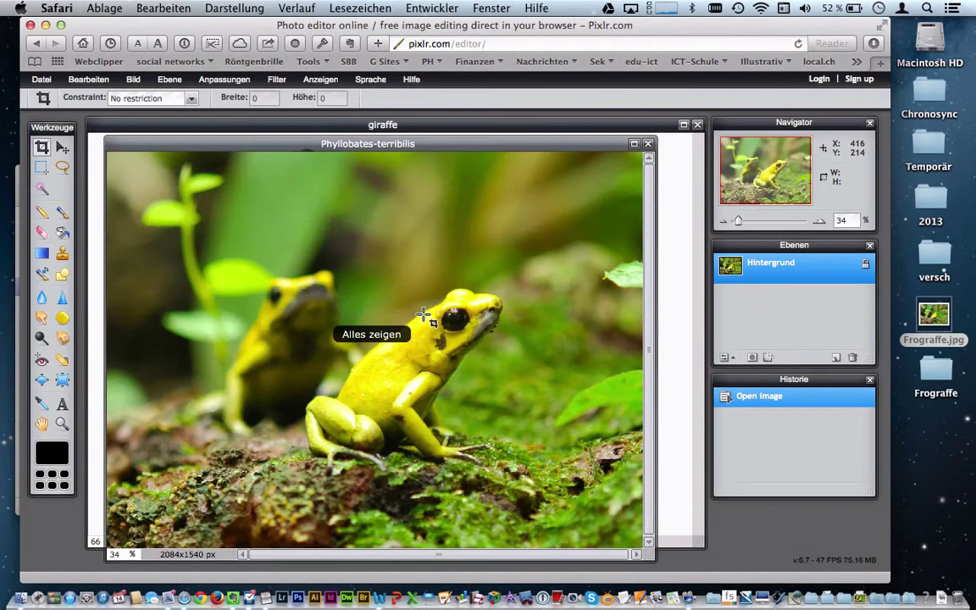
Step: Copy the entire giraffe image and paste it into the Phyllobates-terribilis frog image
click(549, 129)
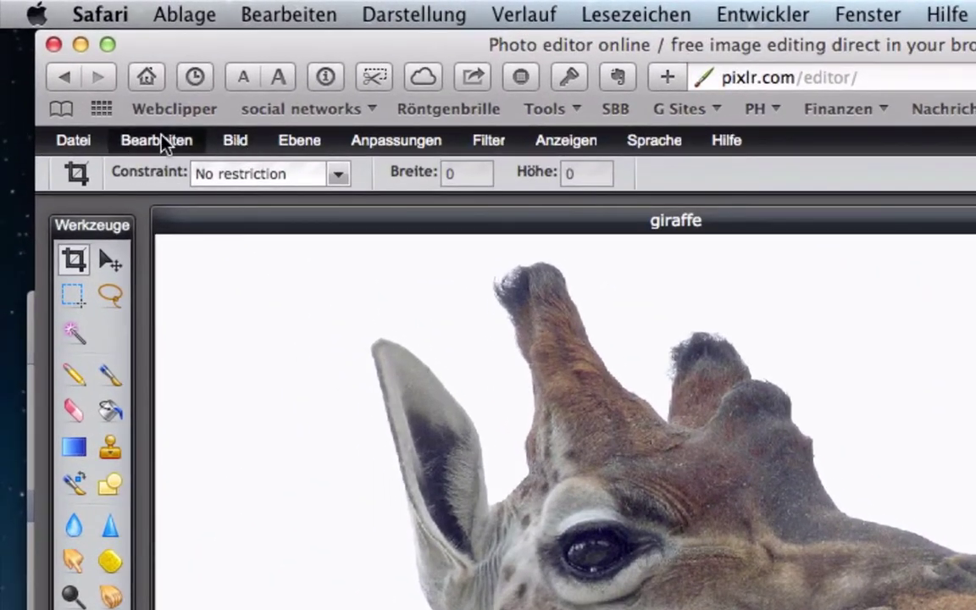
click(161, 138)
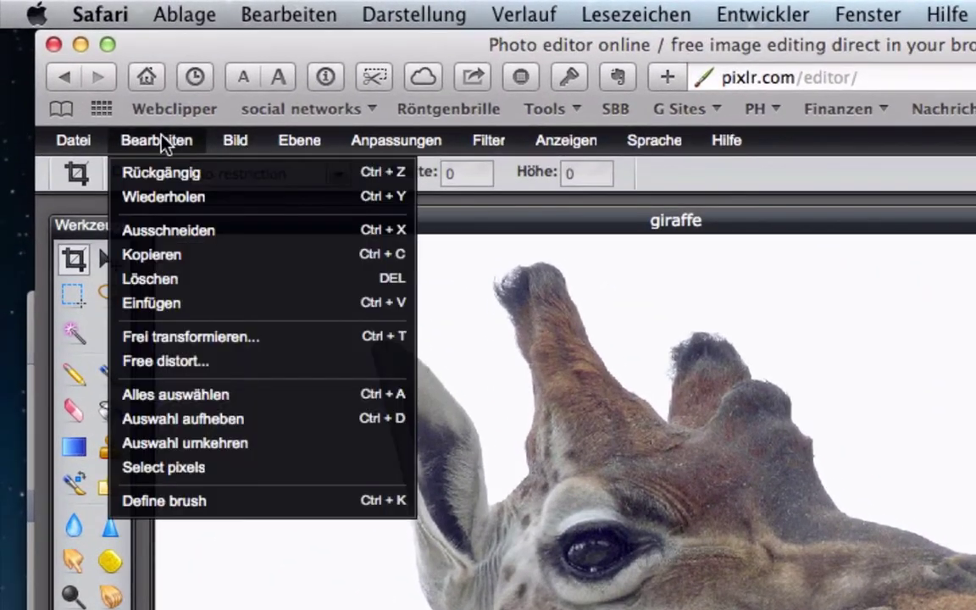
click(200, 406)
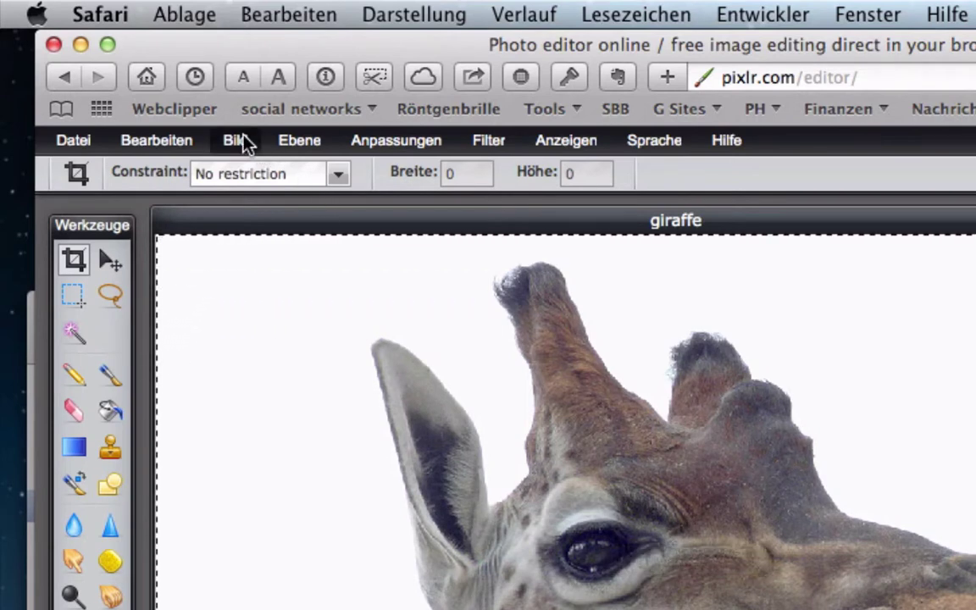
click(193, 146)
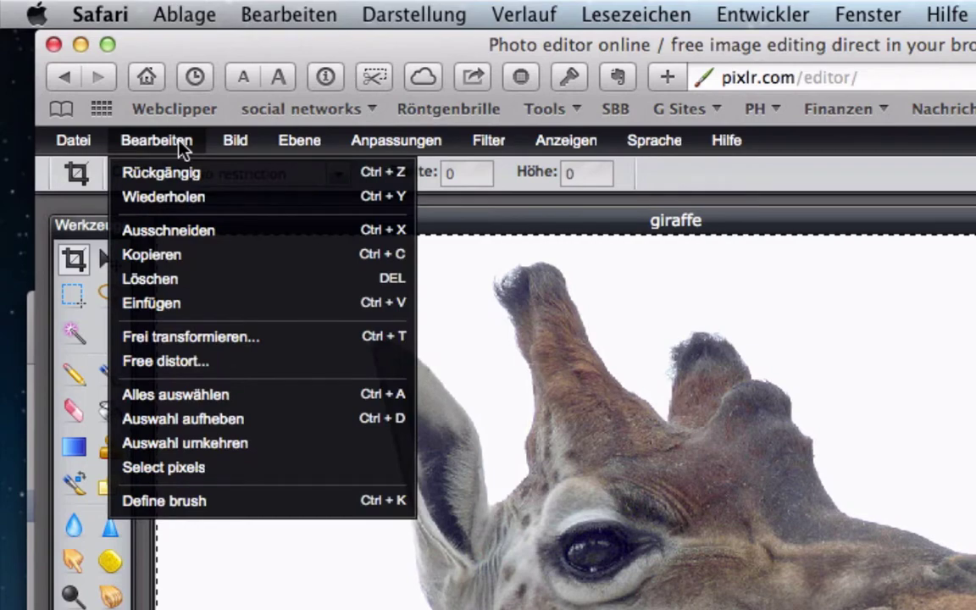
click(161, 251)
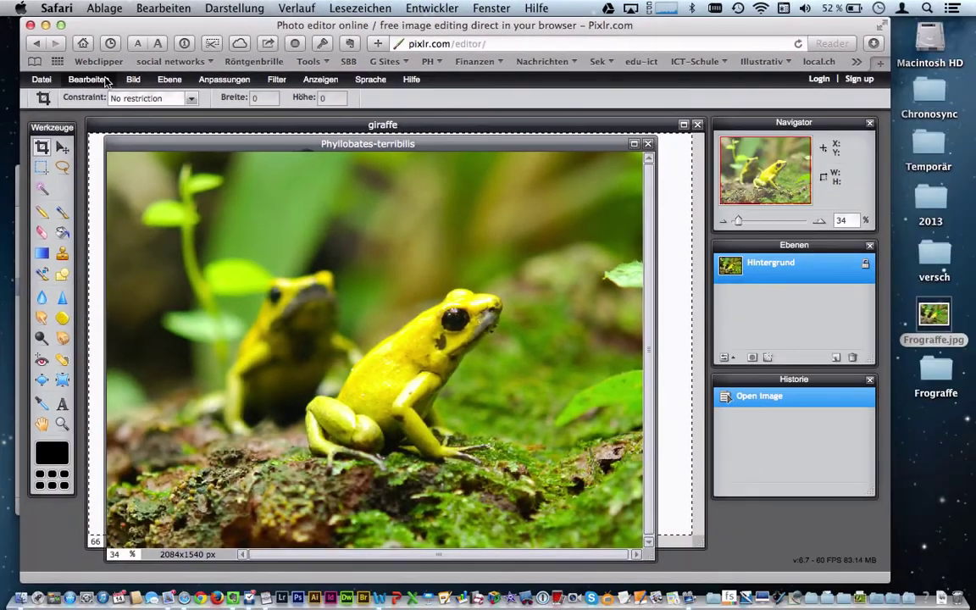
click(88, 79)
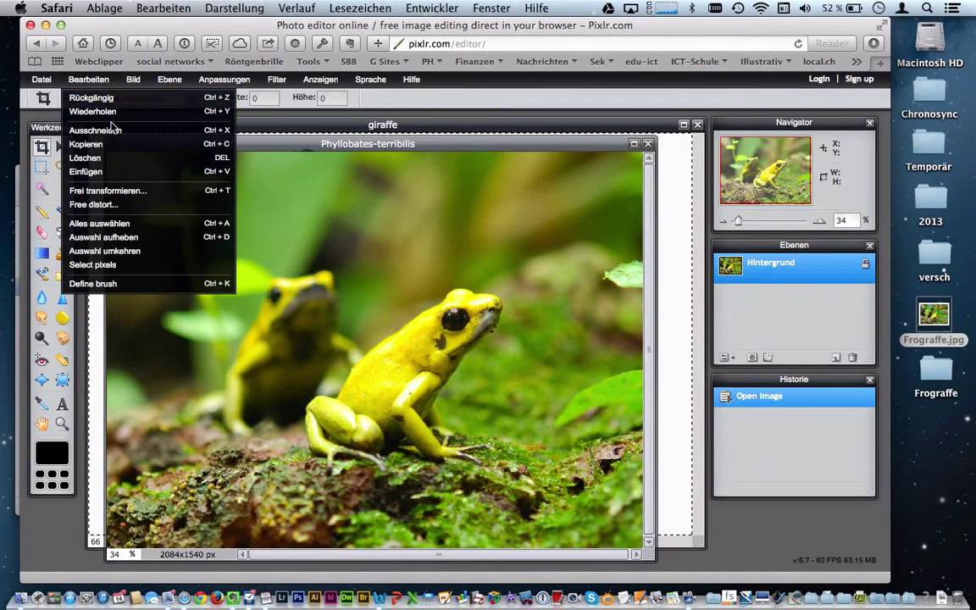
click(112, 171)
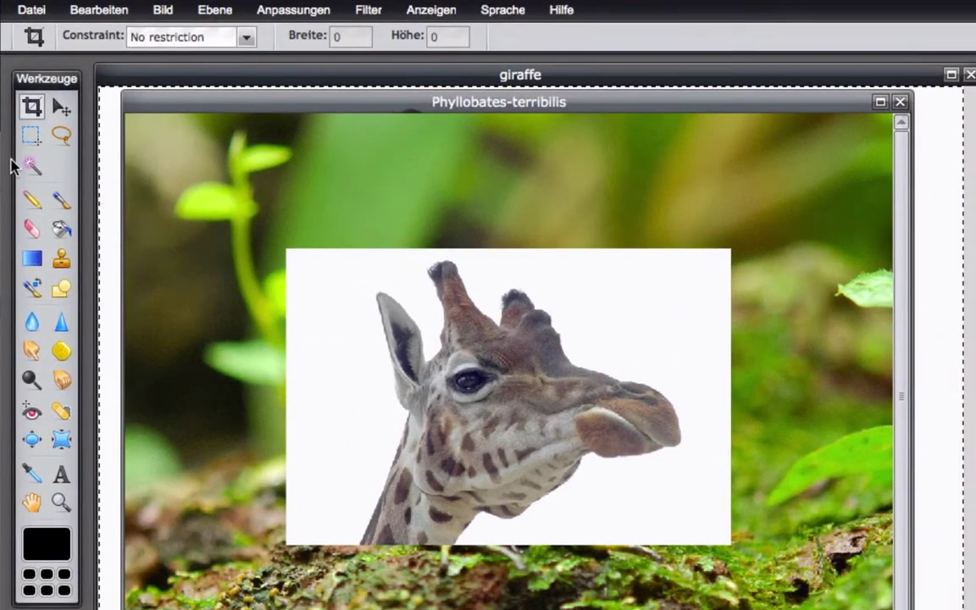
Step: Remove the white background around the pasted giraffe head using a Magic Wand selection with tolerance 41, and clear the selection
click(41, 188)
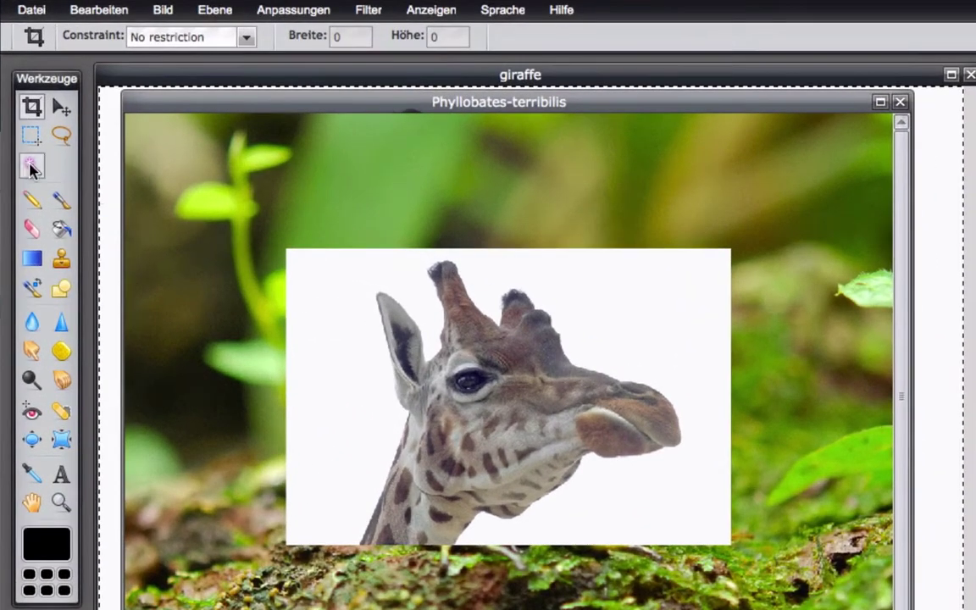
click(349, 354)
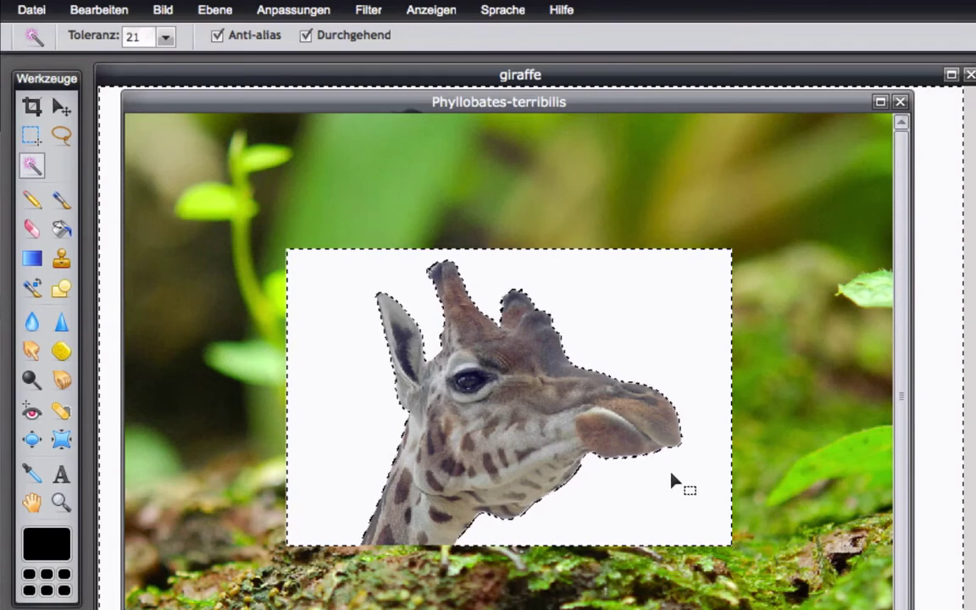
click(165, 37)
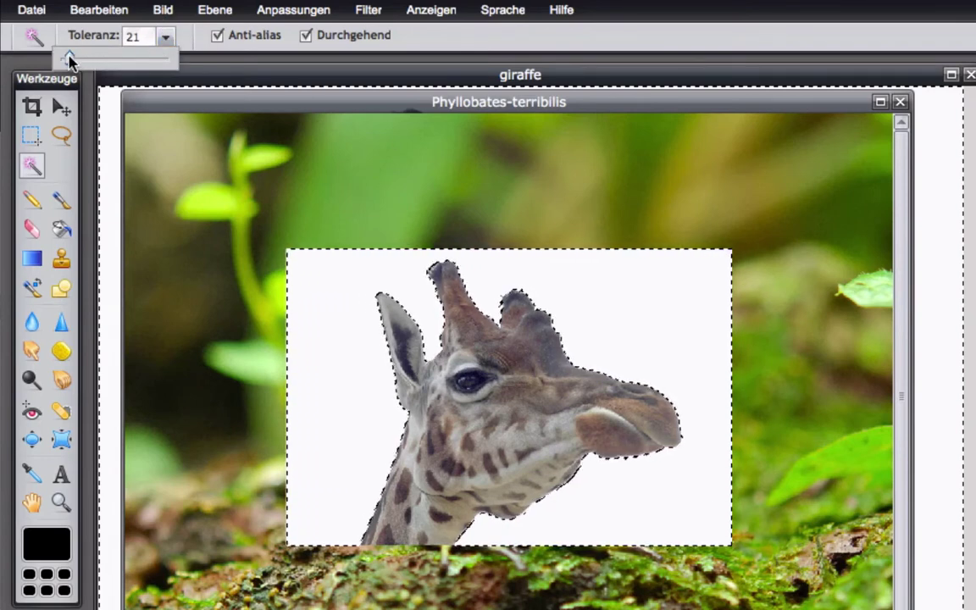
drag(75, 56, 78, 59)
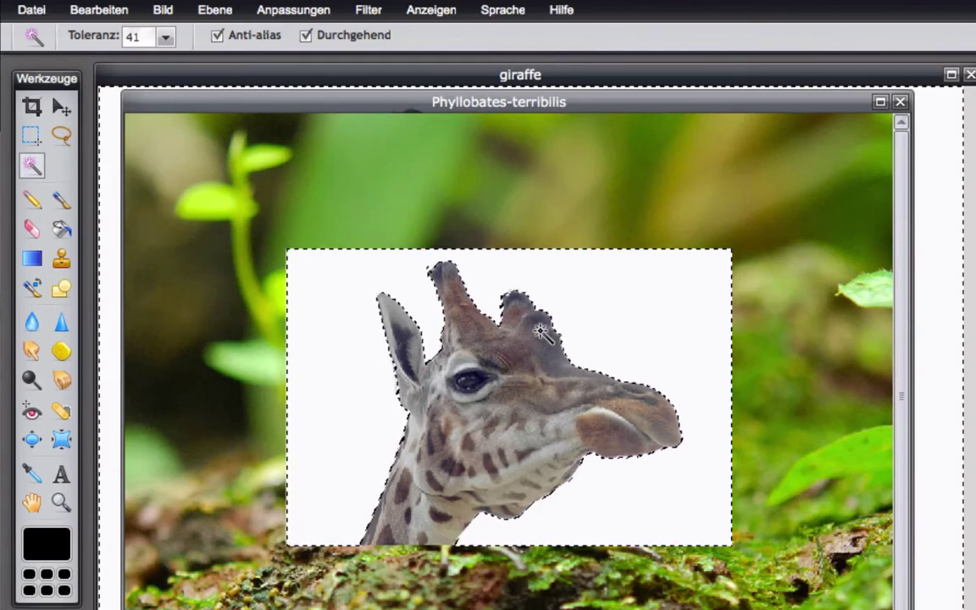
key(Delete)
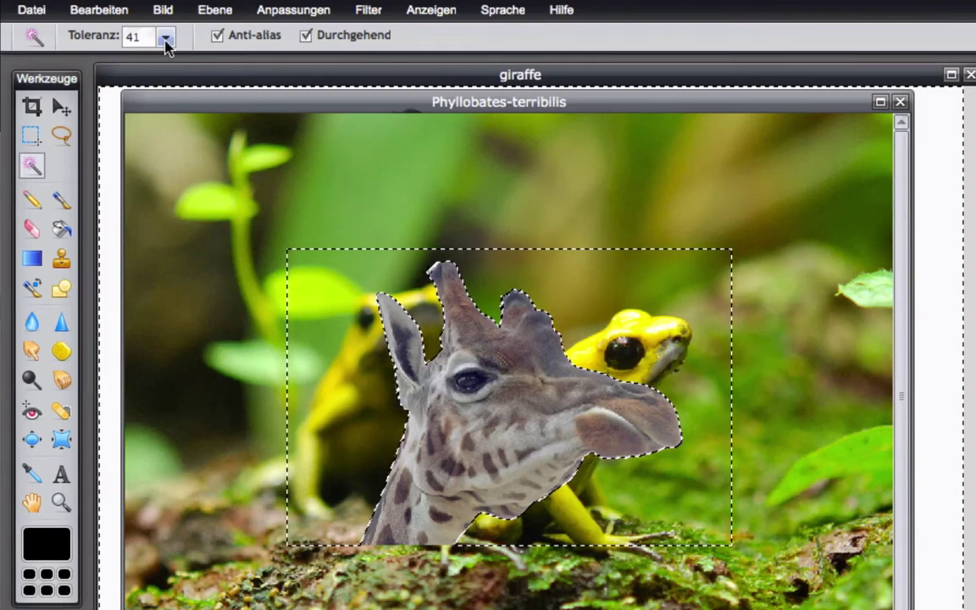
click(128, 13)
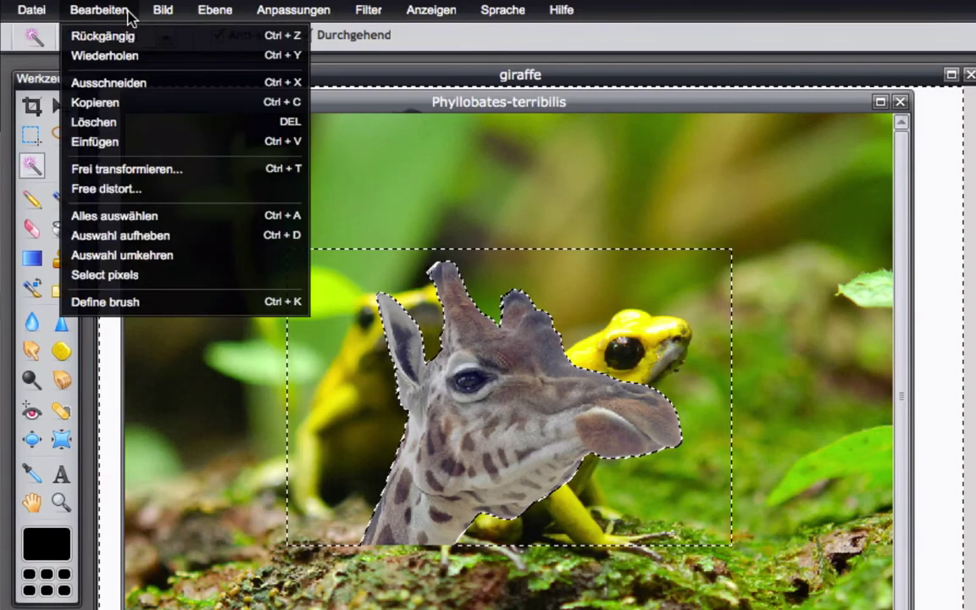
click(166, 239)
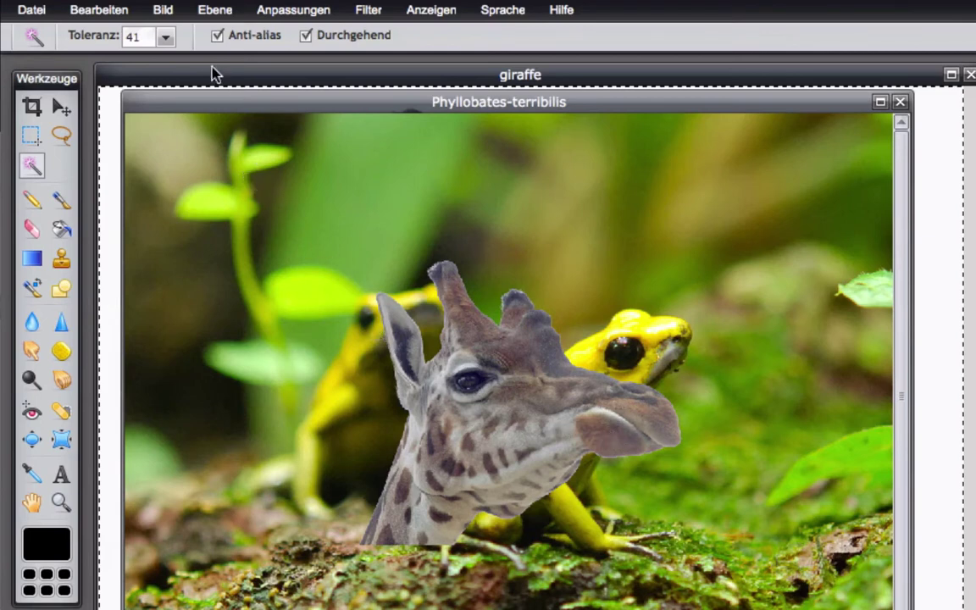
Step: Free-transform the giraffe head, shrinking it, rotating it slightly clockwise and positioning it over the front frog's head
click(123, 15)
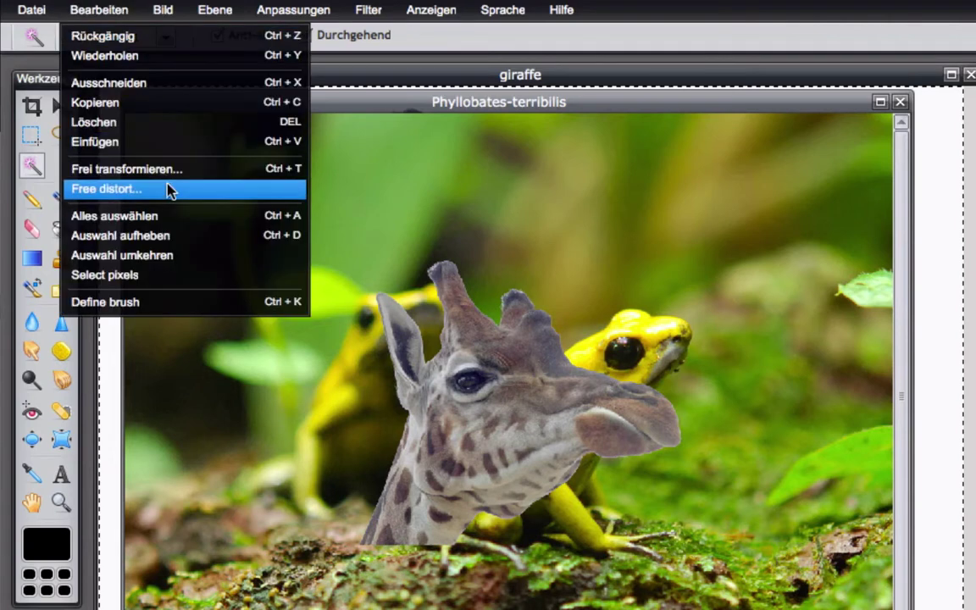
click(186, 169)
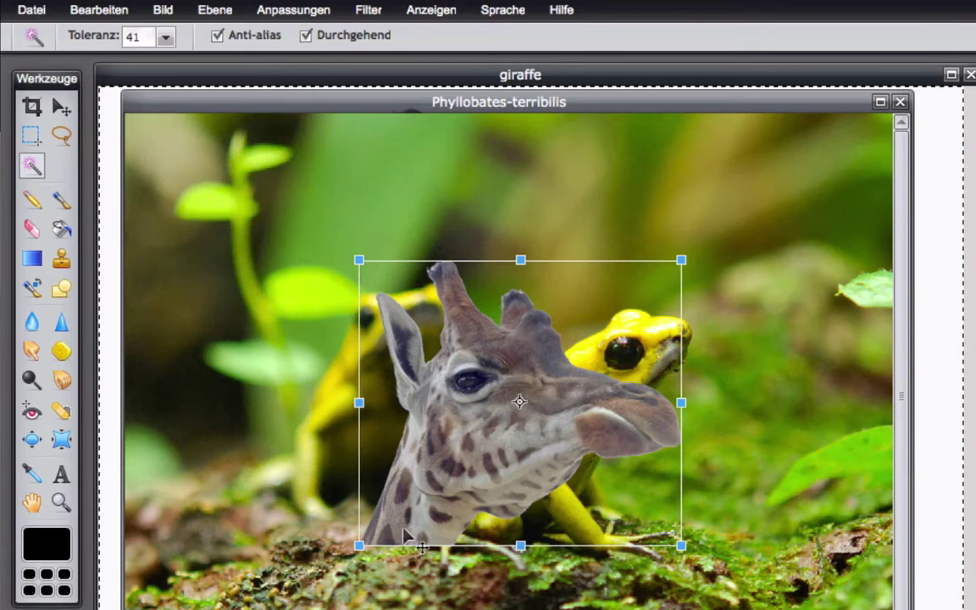
drag(403, 530, 606, 386)
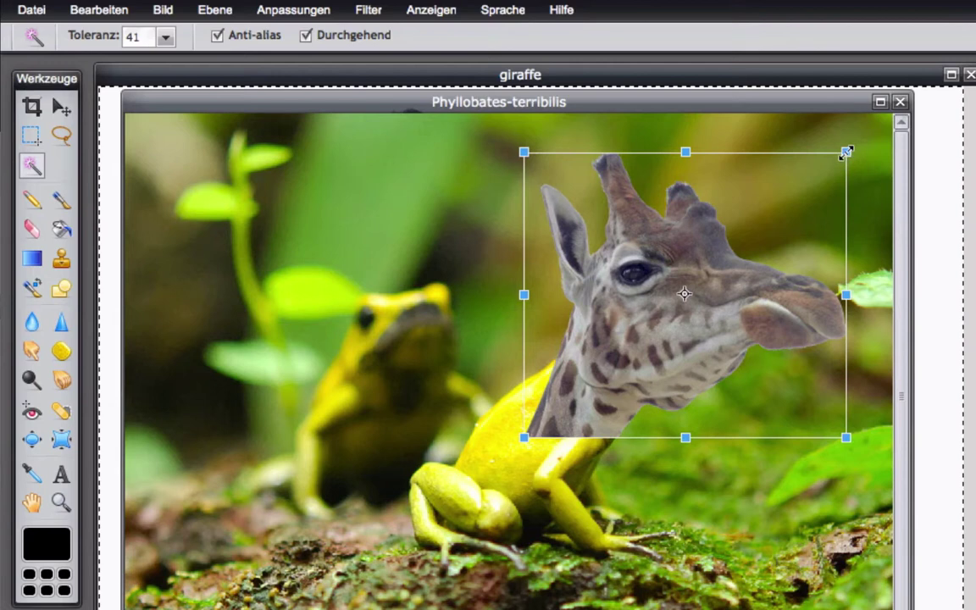
drag(846, 152, 781, 216)
drag(717, 311, 678, 340)
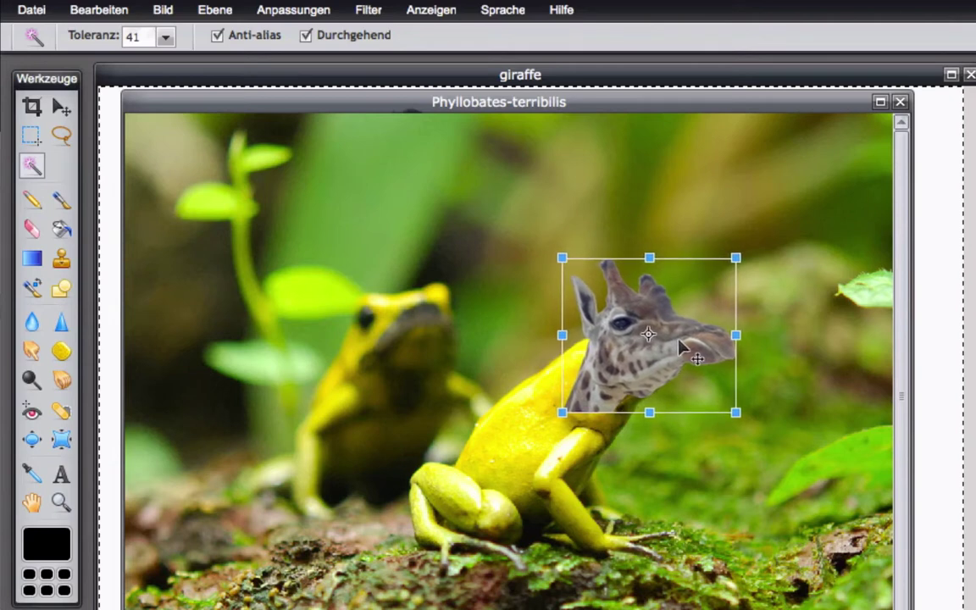
mouse_move(755, 239)
mouse_down()
mouse_move(753, 232)
mouse_move(758, 245)
mouse_up()
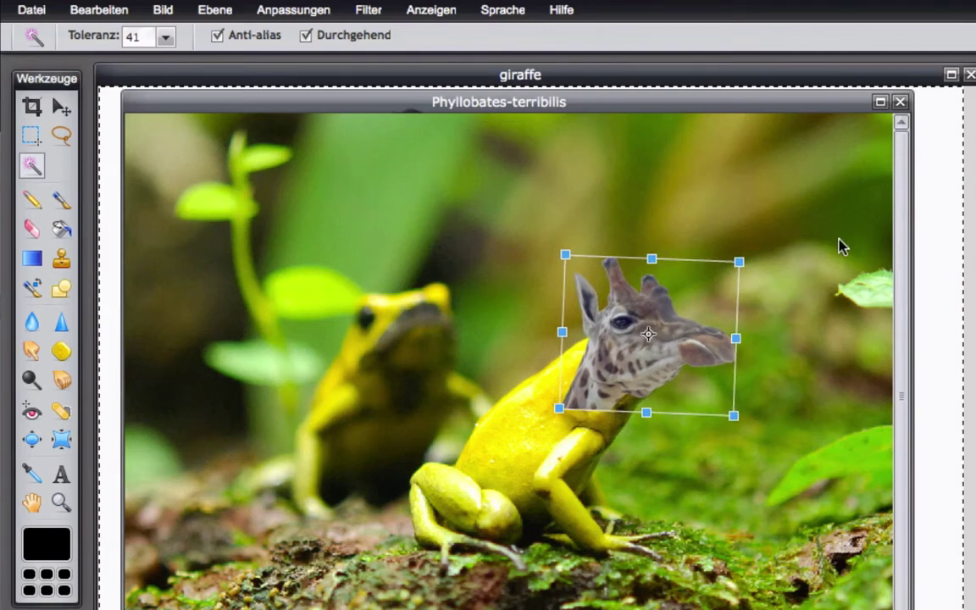
key(Return)
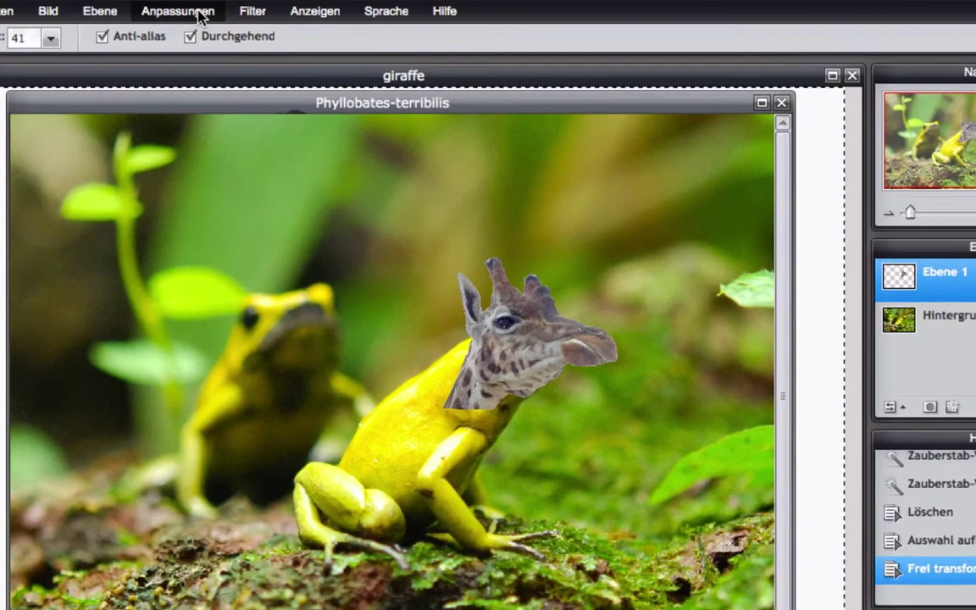
Step: Tint the giraffe head yellow with Color balance, using a strongly raised red offset, green offset 72 and blue offset -65
click(241, 83)
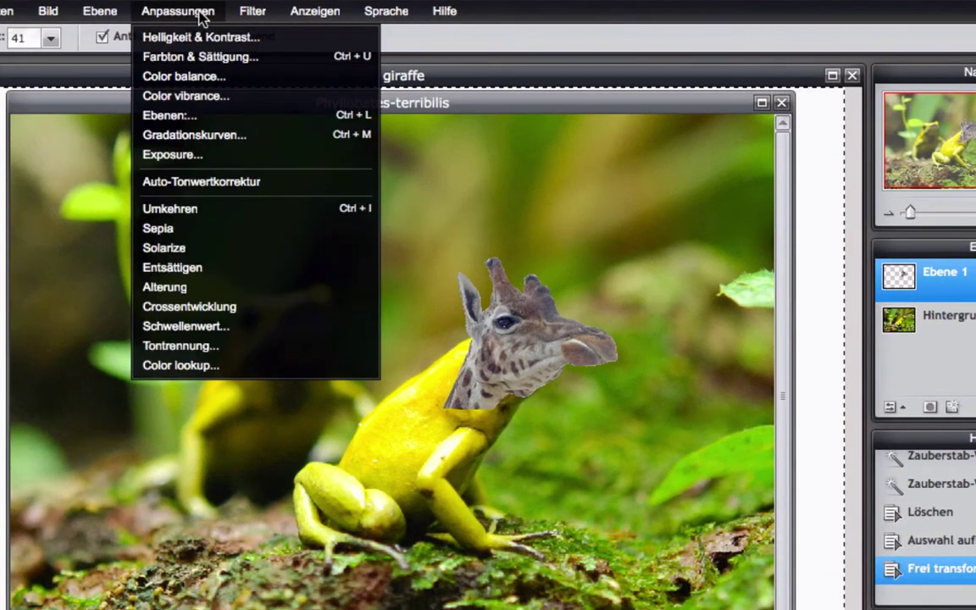
click(200, 78)
drag(542, 252, 827, 213)
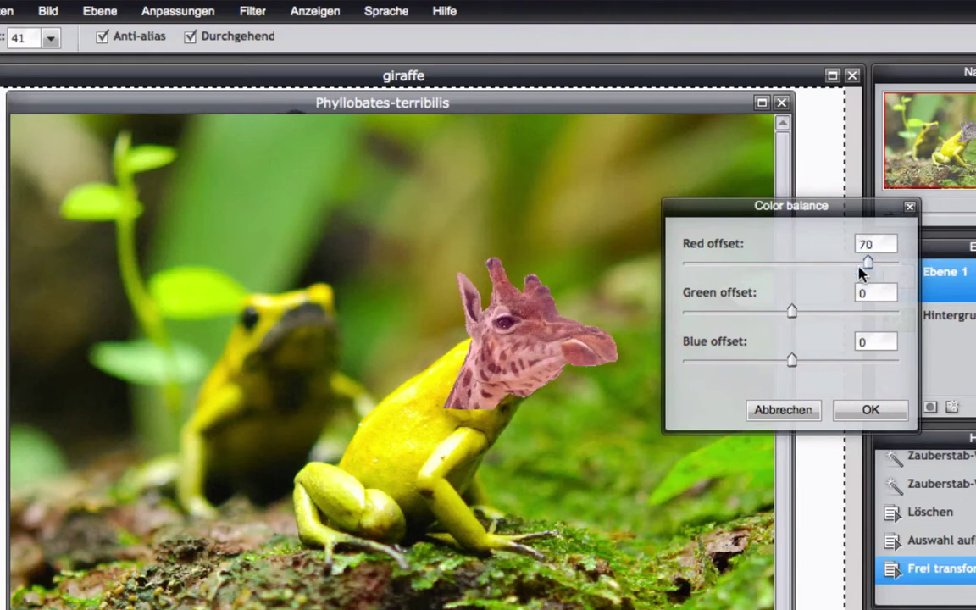
drag(792, 311, 869, 313)
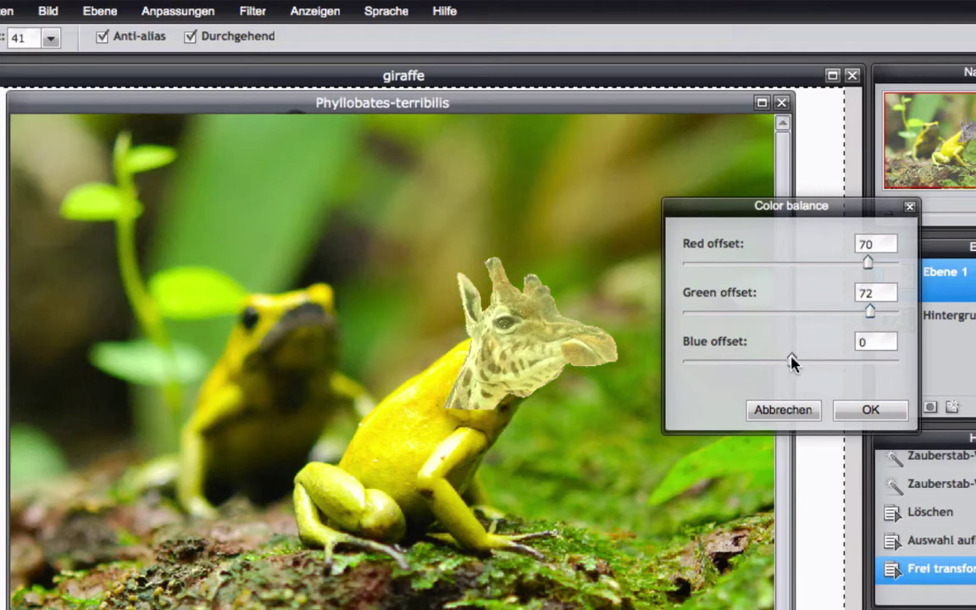
drag(792, 360, 746, 357)
drag(725, 364, 722, 366)
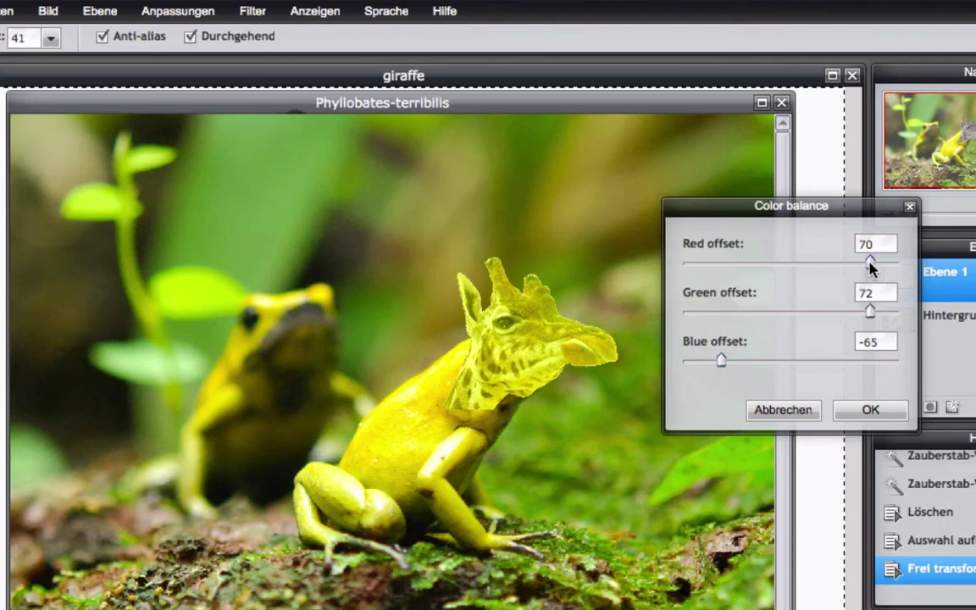
drag(871, 267, 879, 270)
click(866, 411)
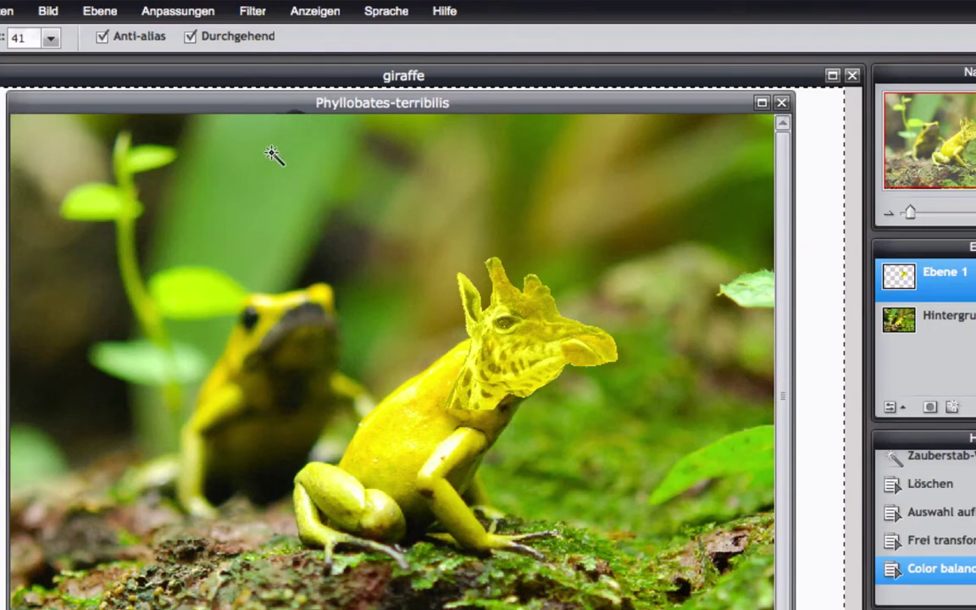
Step: Adjust the giraffe head layer's brightness to -7 and contrast to 8
click(197, 15)
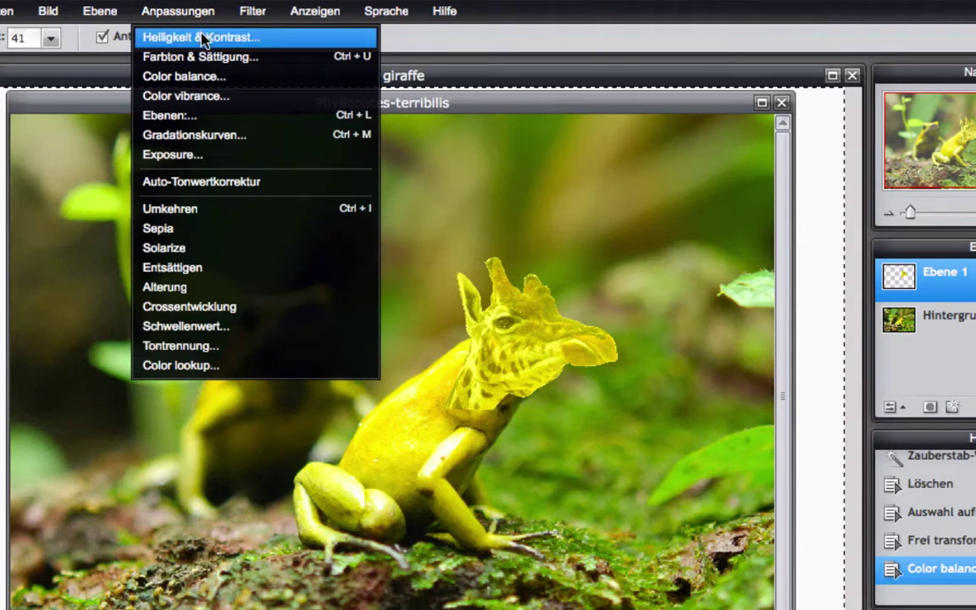
click(204, 39)
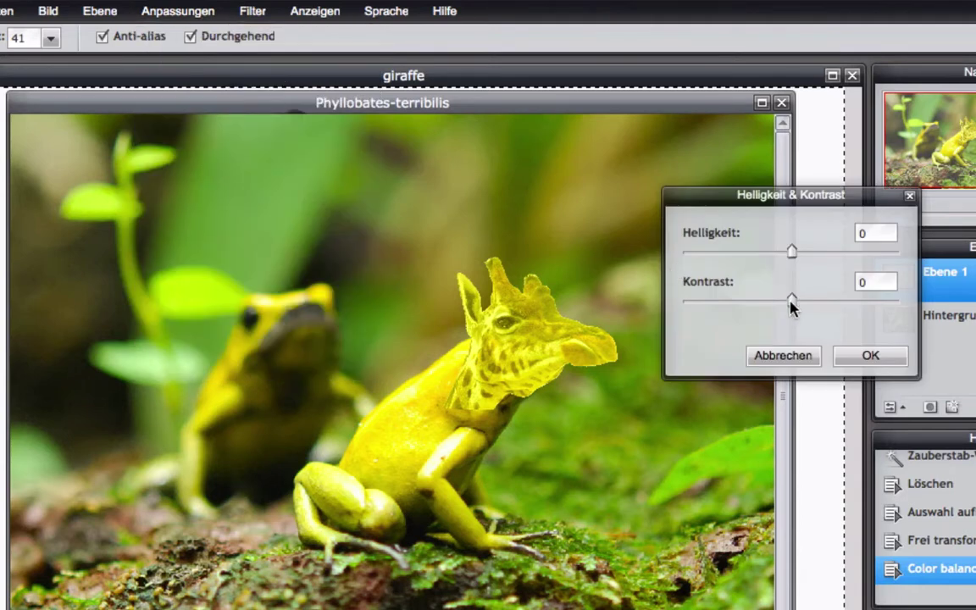
mouse_move(790, 303)
mouse_down()
mouse_move(822, 303)
mouse_move(800, 302)
mouse_up()
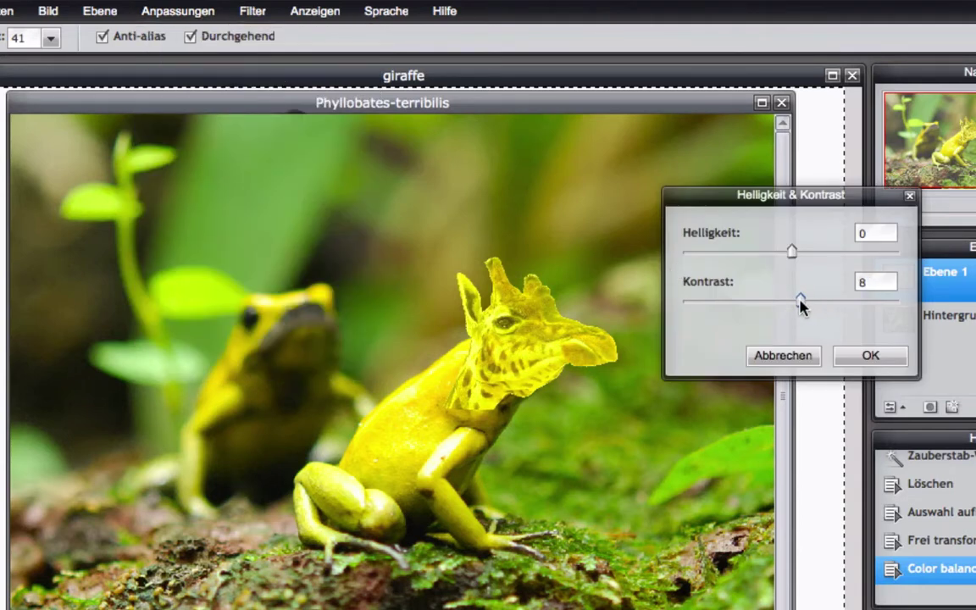
mouse_move(790, 253)
mouse_down()
mouse_move(771, 255)
mouse_move(785, 258)
mouse_up()
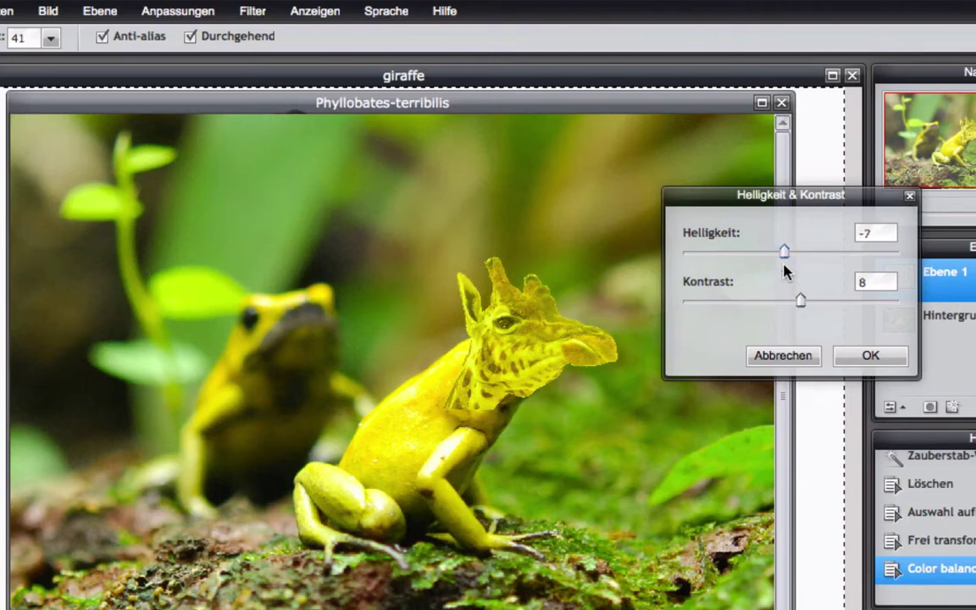
click(867, 355)
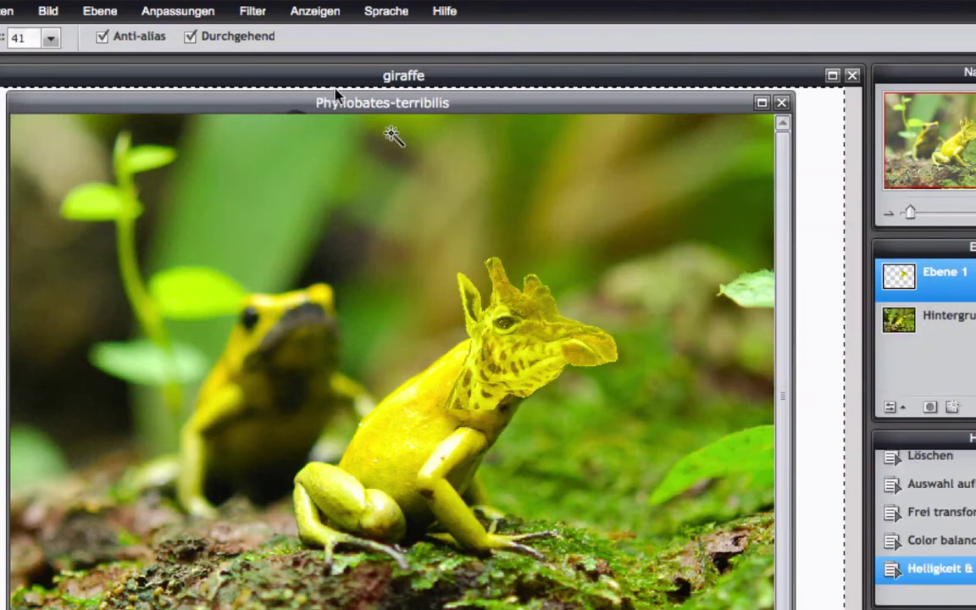
Step: Adjust the giraffe head's RGB tone curve, moving the black point inward to darken shadows and bending the upper midtones slightly upward
click(176, 13)
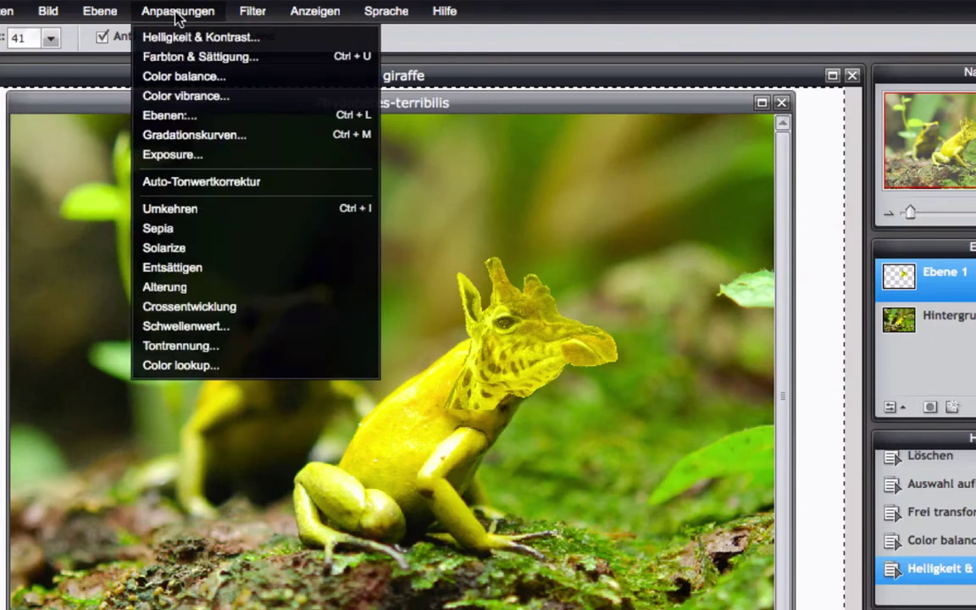
click(216, 137)
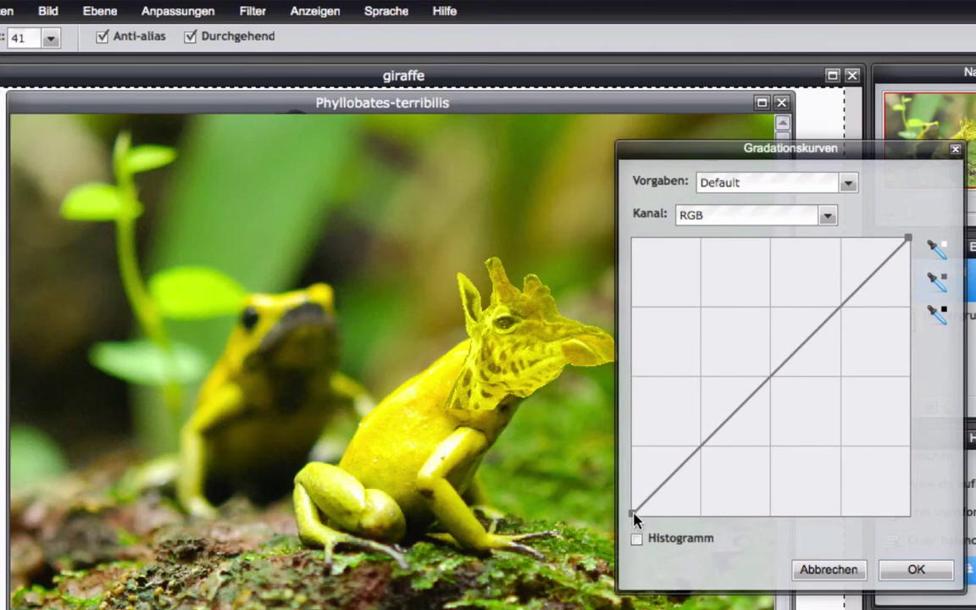
drag(633, 513, 638, 515)
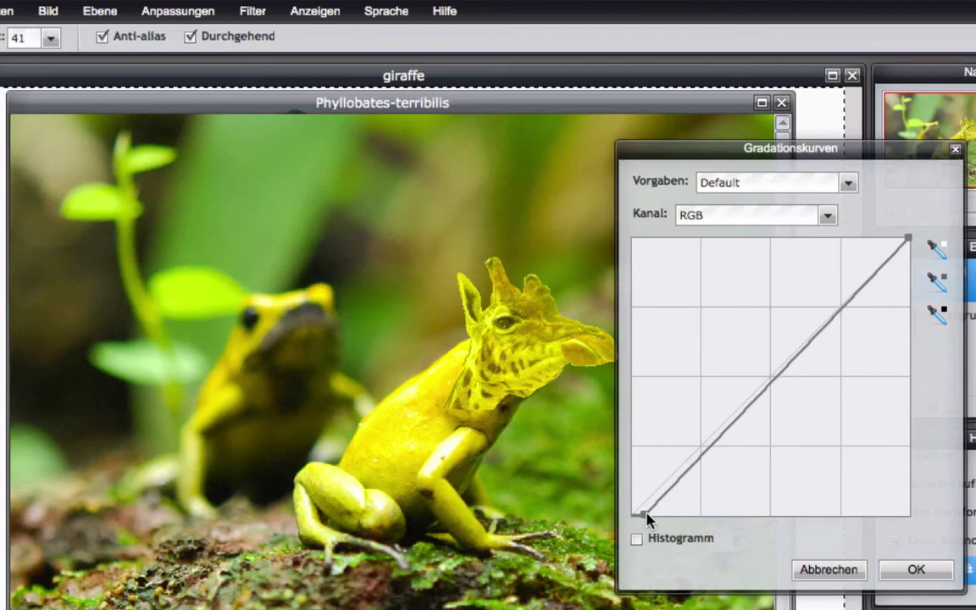
drag(646, 517, 699, 517)
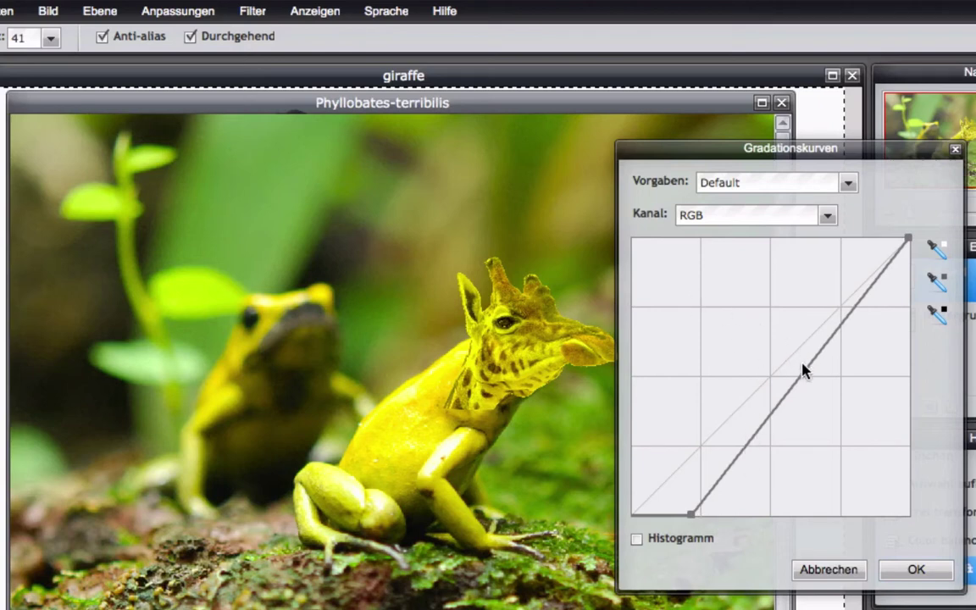
drag(804, 371, 804, 349)
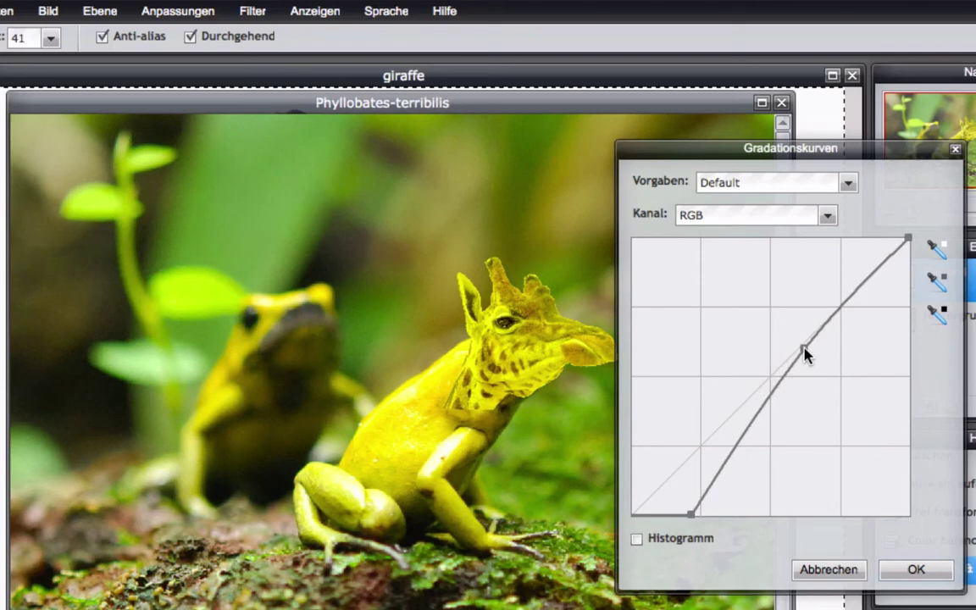
drag(804, 355, 804, 355)
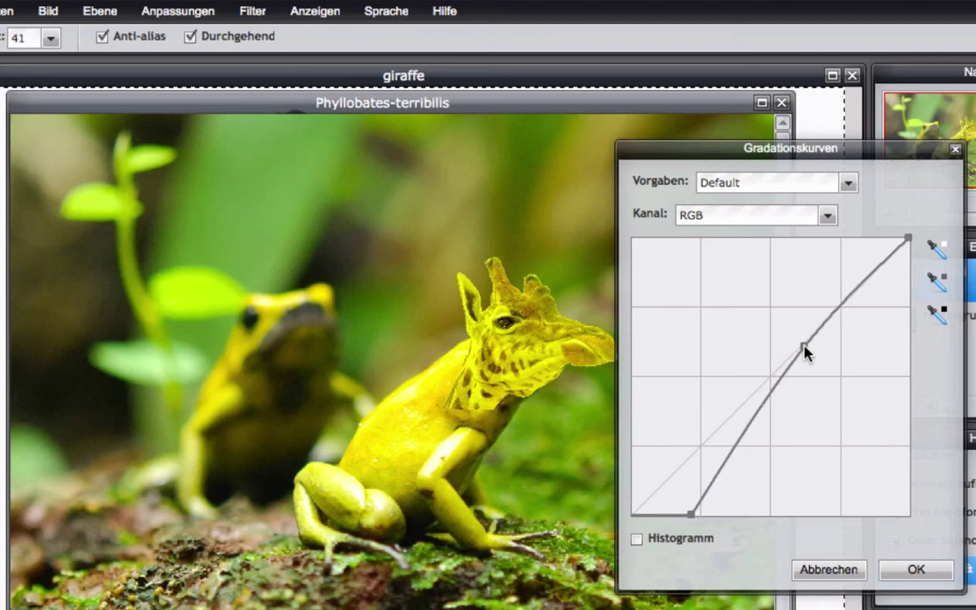
click(916, 569)
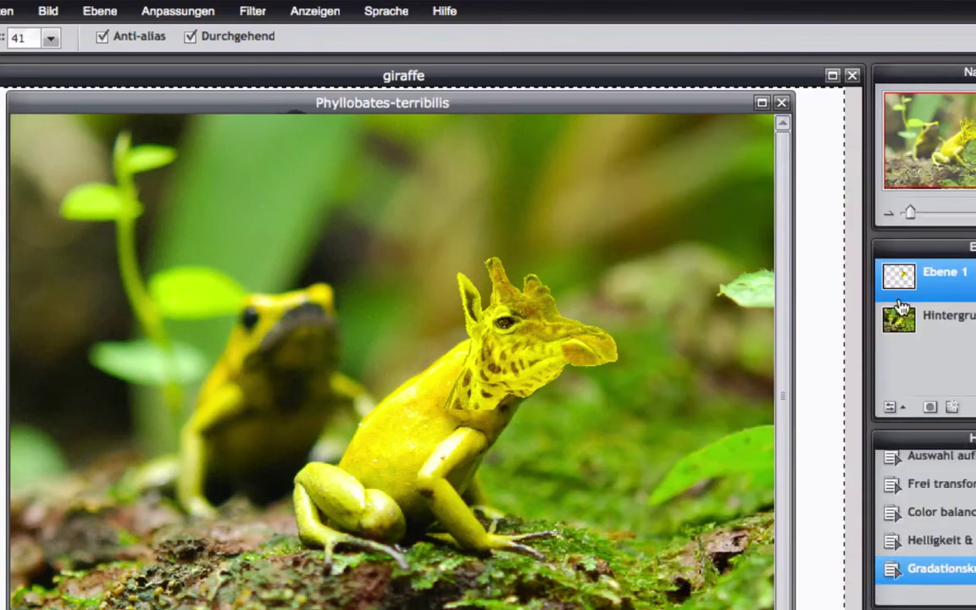
Step: Lasso a loose outline about 578 × 550 px around the giraffe head, add a layer mask from it and clear the selection
drag(909, 212, 919, 216)
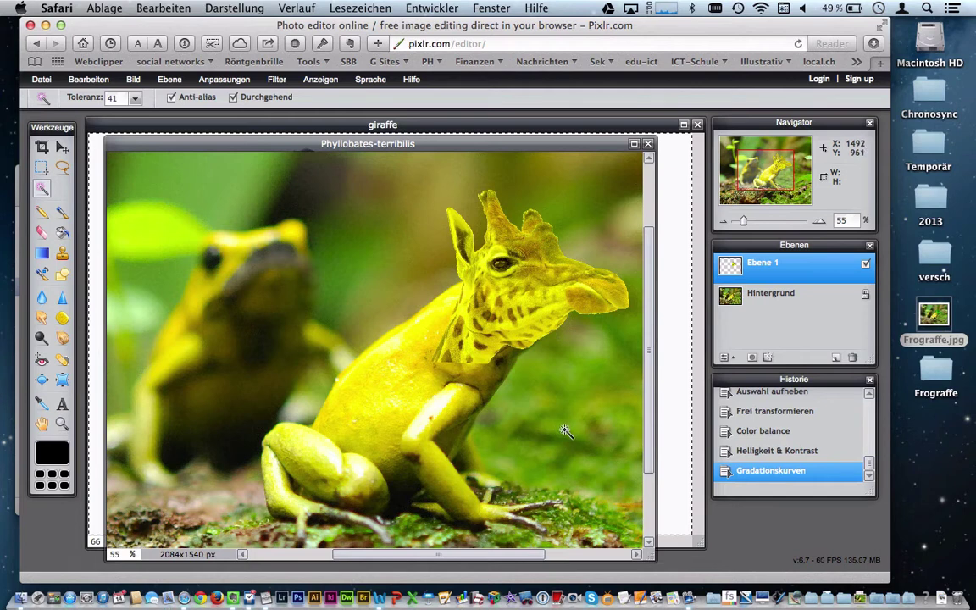
key(l)
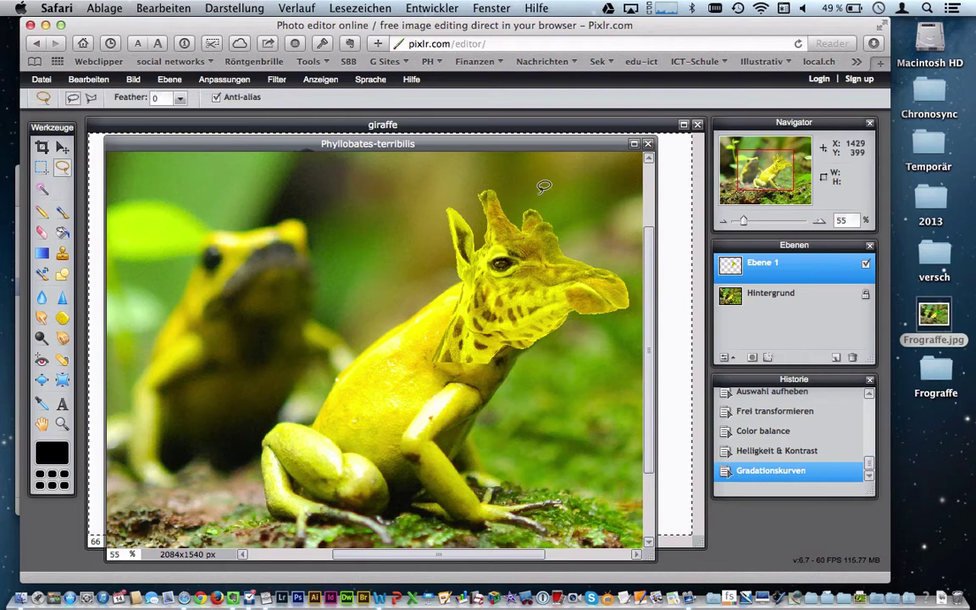
mouse_move(534, 186)
mouse_down()
mouse_move(489, 170)
mouse_move(448, 178)
mouse_move(431, 210)
mouse_move(426, 286)
mouse_move(399, 361)
mouse_move(416, 392)
mouse_move(522, 394)
mouse_move(594, 375)
mouse_move(641, 327)
mouse_move(633, 272)
mouse_move(612, 235)
mouse_move(529, 174)
mouse_up()
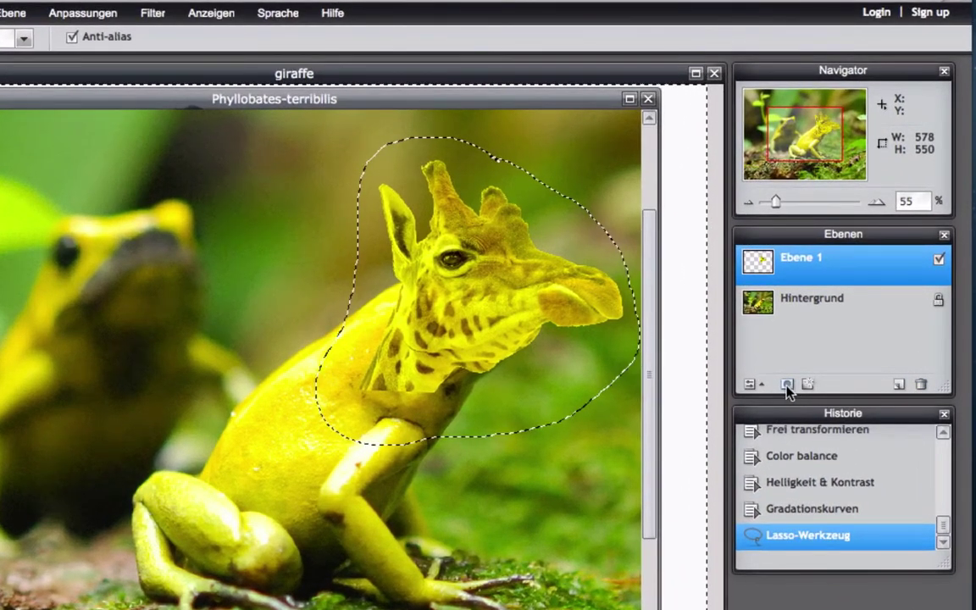
click(787, 386)
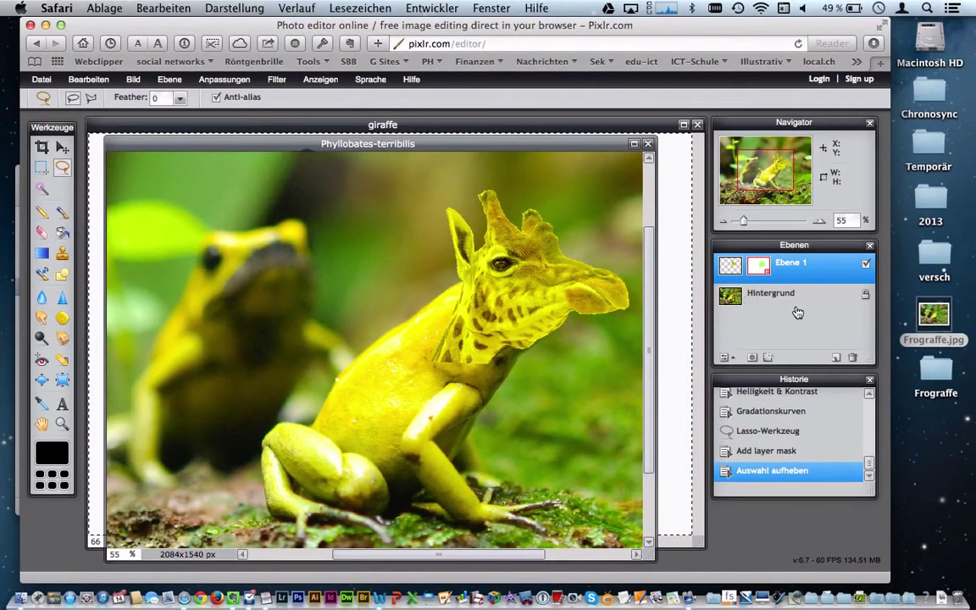
Step: Erase the hard lower edge of the giraffe's neck on the layer mask with a soft 150 px eraser to blend it into the frog
click(42, 230)
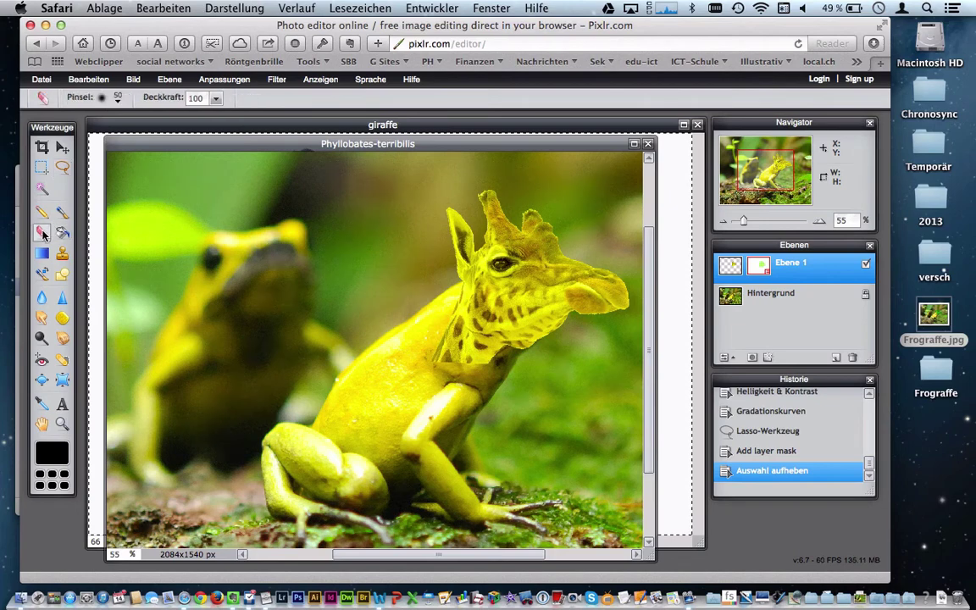
click(111, 98)
click(318, 176)
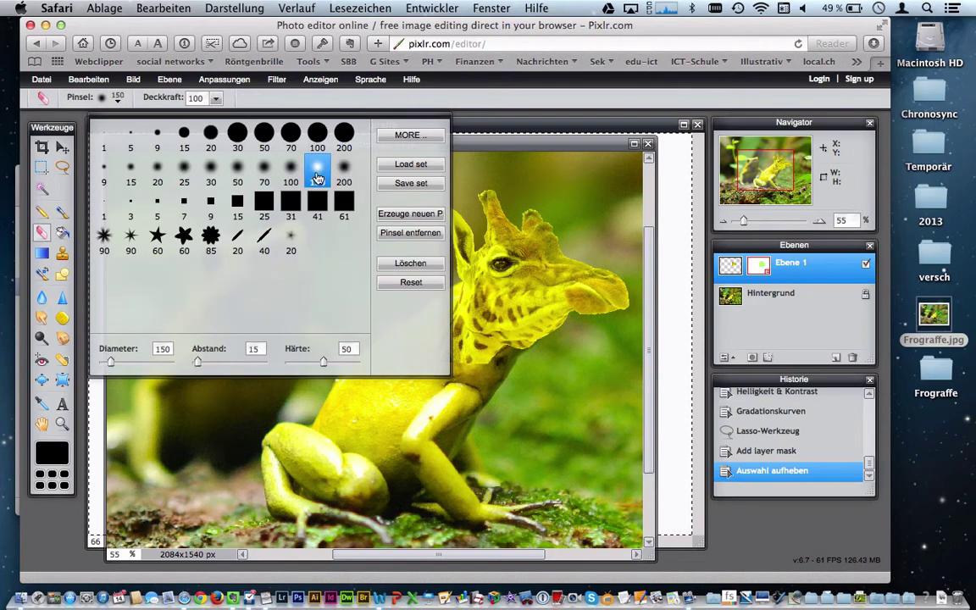
drag(418, 379, 435, 392)
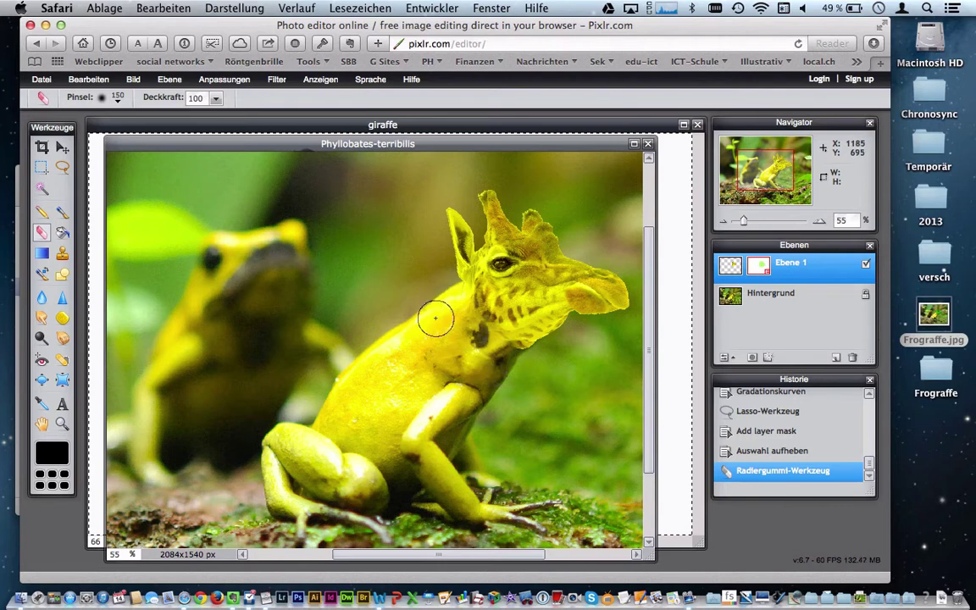
Step: Mask out part of the giraffe's face with the eraser, and paint it back in with a soft 150 px brush
mouse_move(453, 311)
mouse_down()
mouse_move(592, 263)
mouse_move(568, 263)
mouse_up()
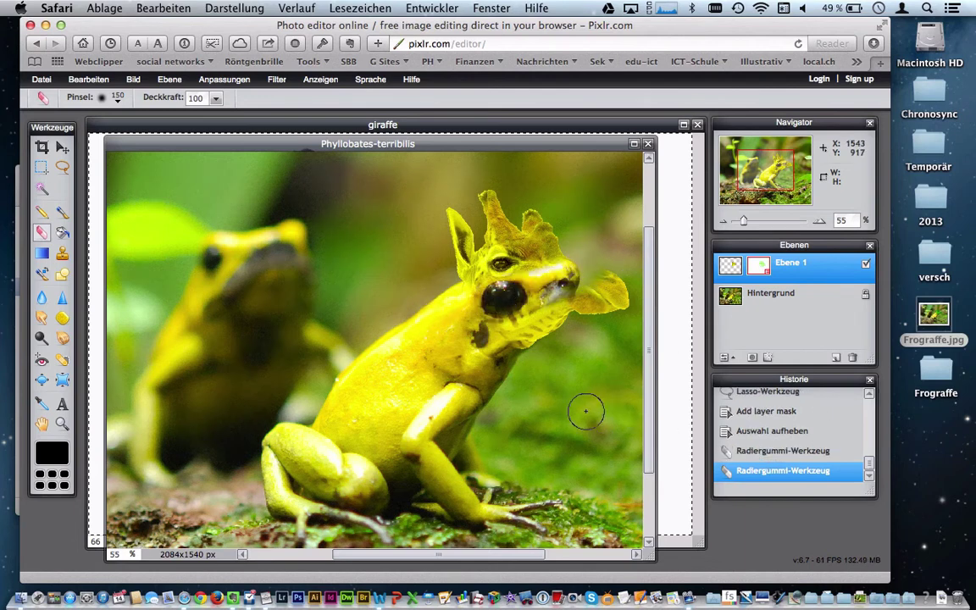
click(64, 213)
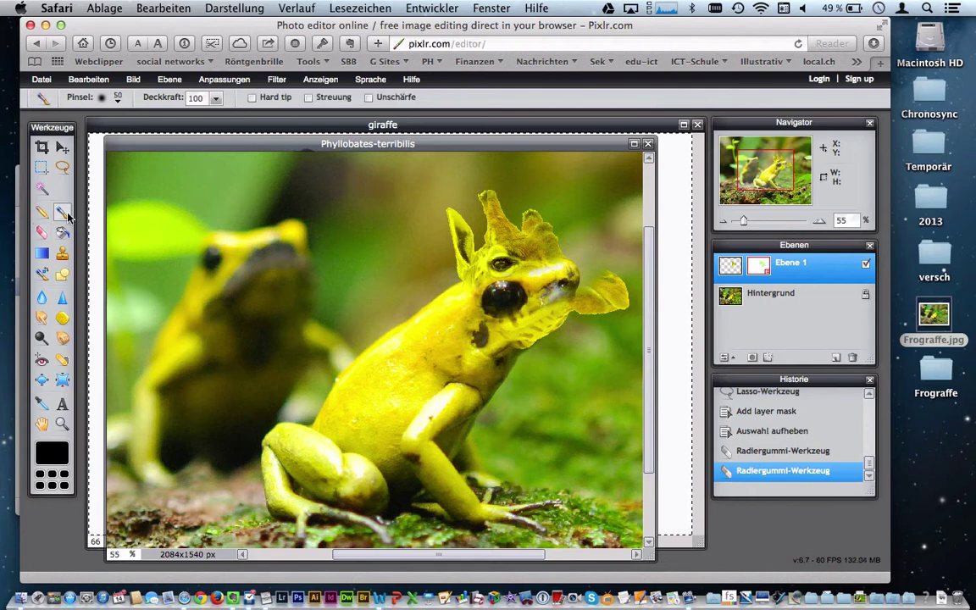
click(116, 99)
click(316, 175)
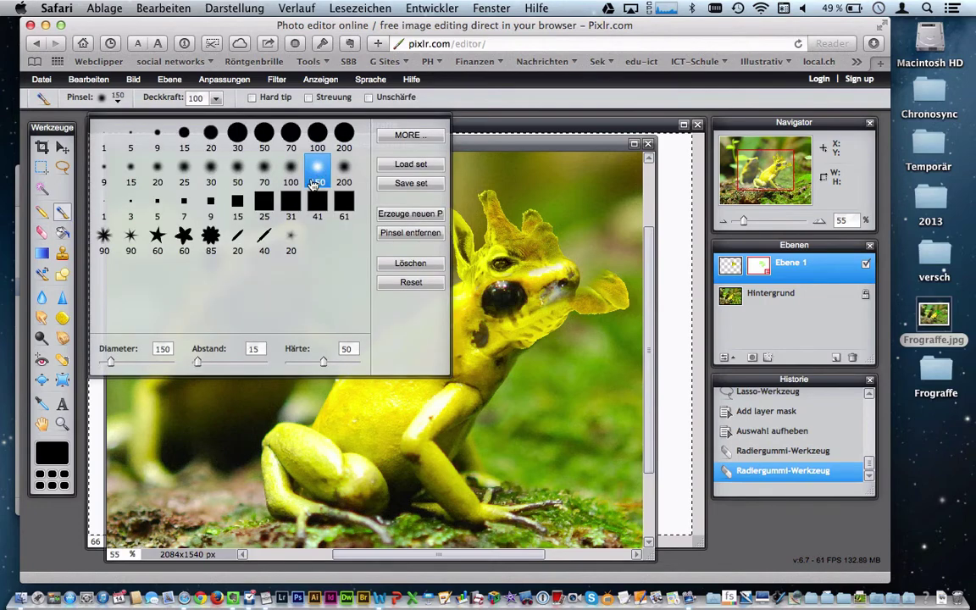
mouse_move(576, 255)
mouse_down()
mouse_move(588, 267)
mouse_move(550, 277)
mouse_move(542, 268)
mouse_move(519, 284)
mouse_move(498, 278)
mouse_move(491, 306)
mouse_move(510, 315)
mouse_move(606, 262)
mouse_move(518, 270)
mouse_move(506, 291)
mouse_move(449, 276)
mouse_up()
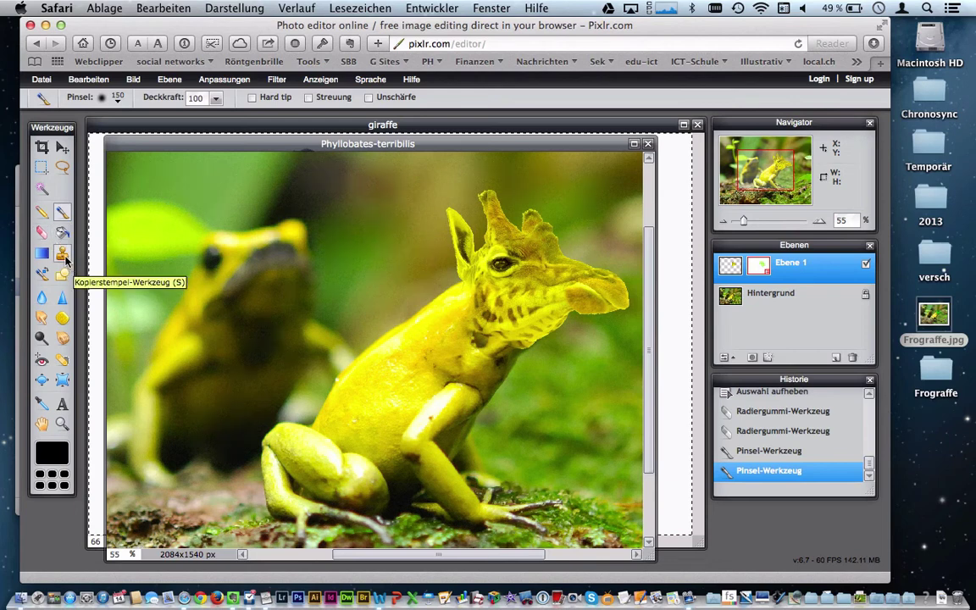
Step: Clean up the edges below the giraffe's lip and along its front horn on the mask with a soft 15 px eraser
click(41, 231)
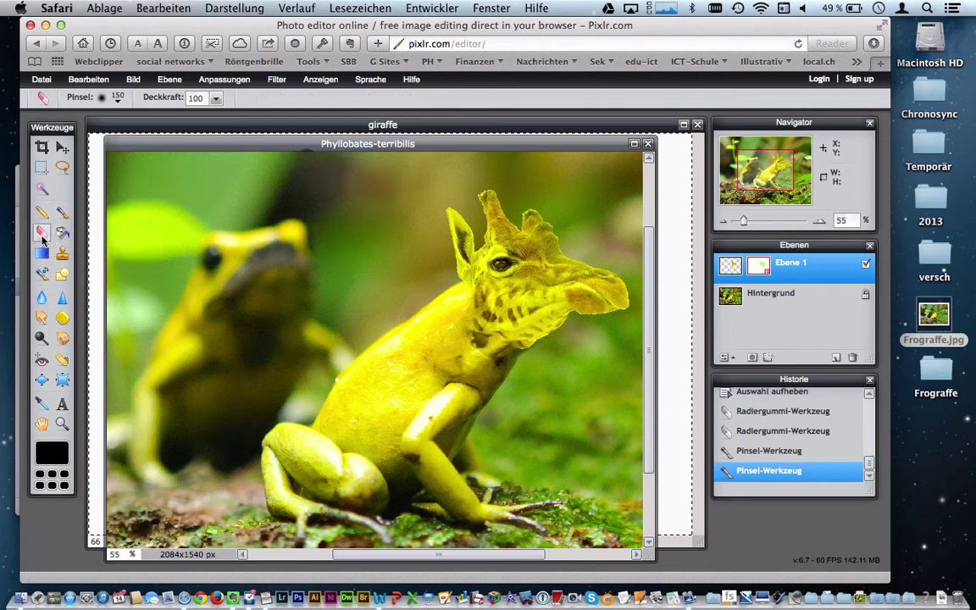
click(114, 97)
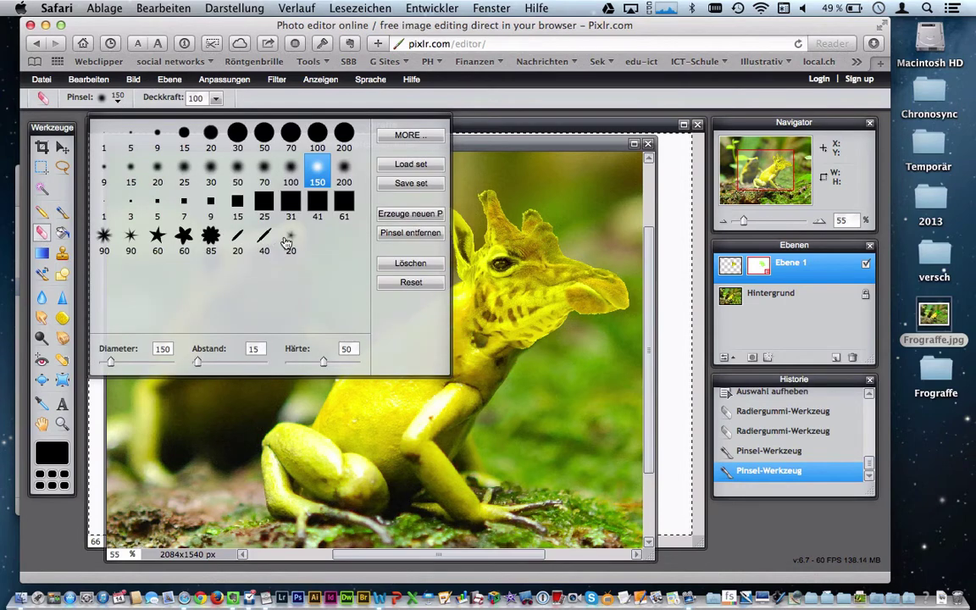
click(104, 172)
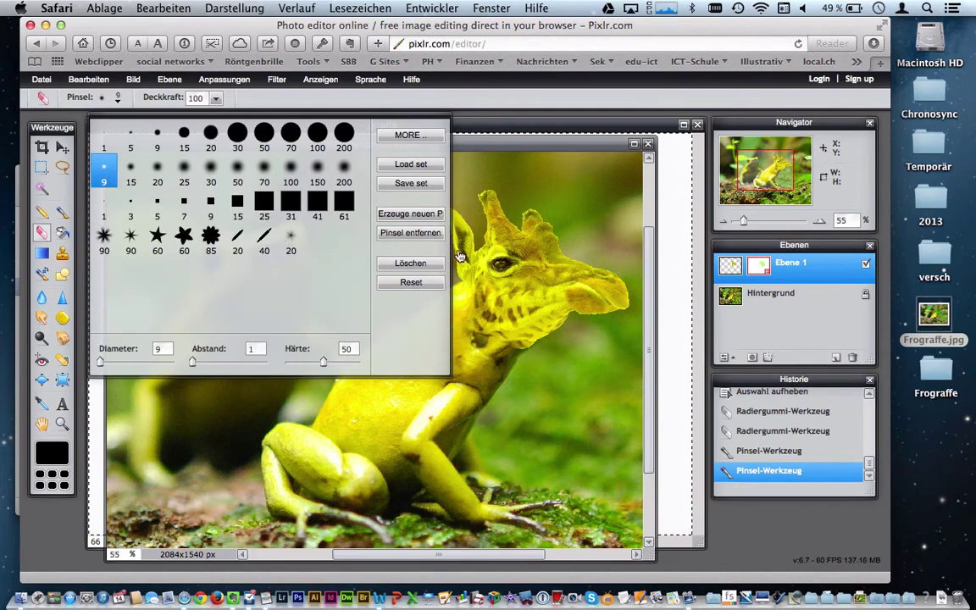
click(132, 168)
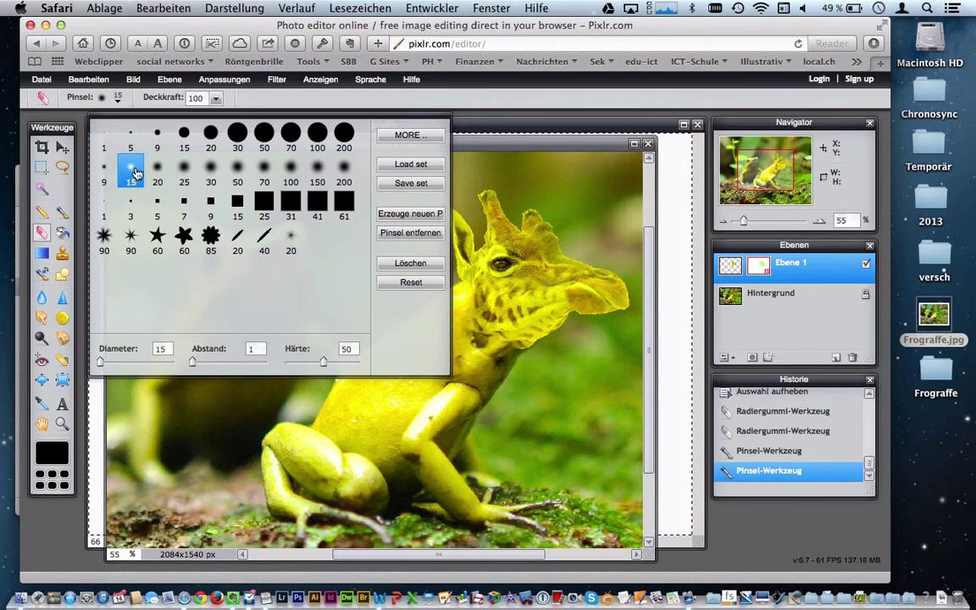
drag(744, 222, 765, 222)
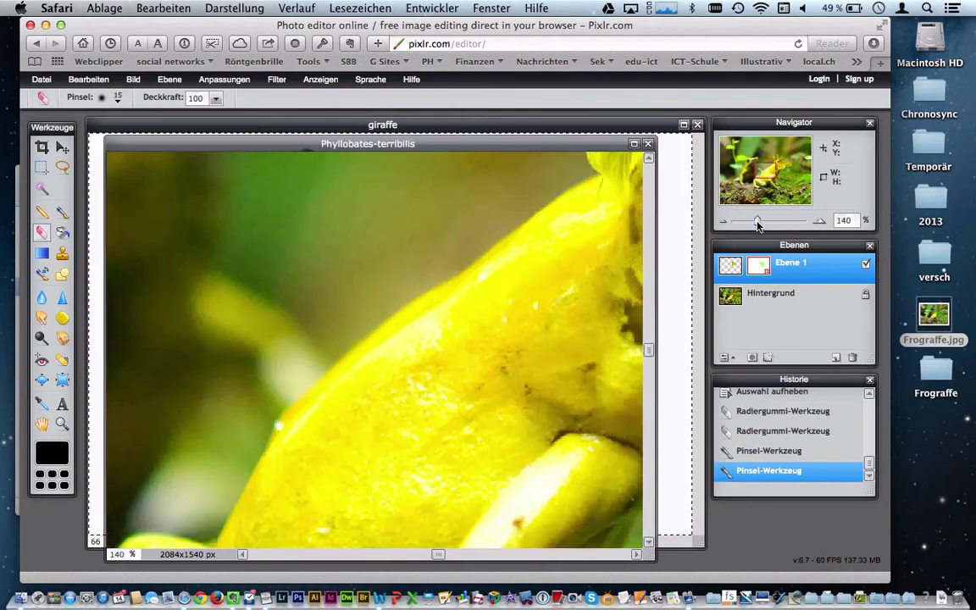
drag(760, 175, 783, 167)
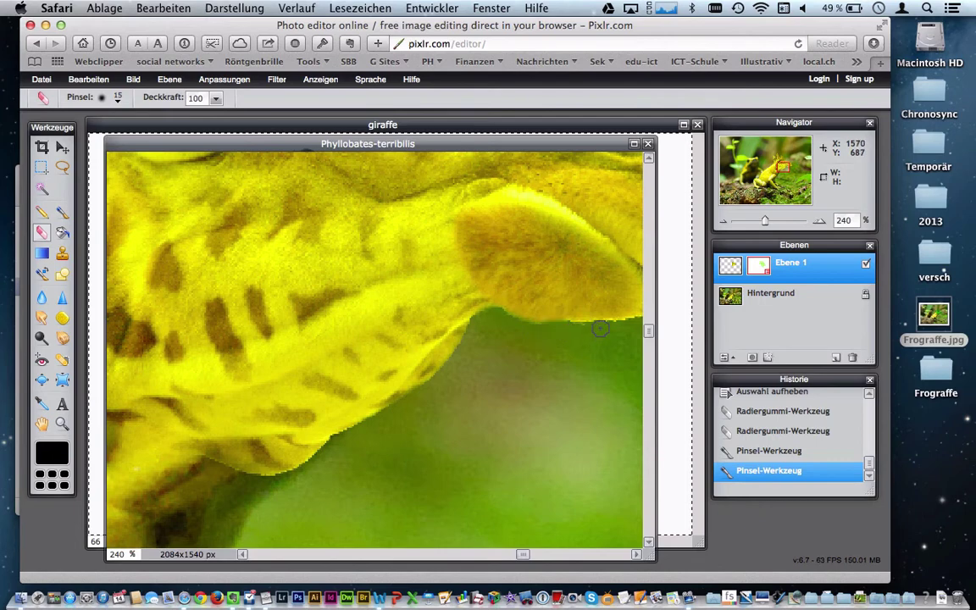
drag(627, 324, 593, 320)
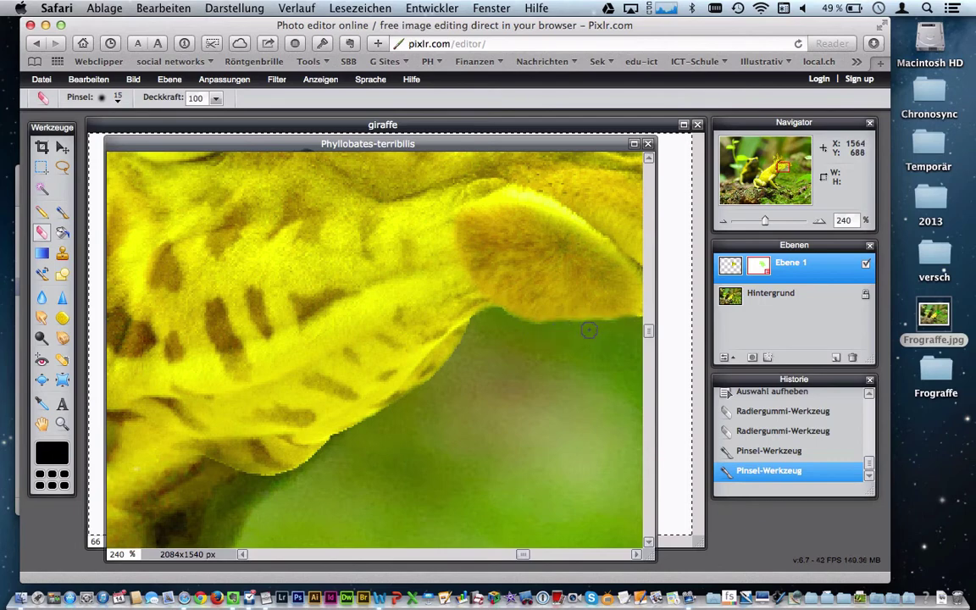
drag(781, 159, 779, 153)
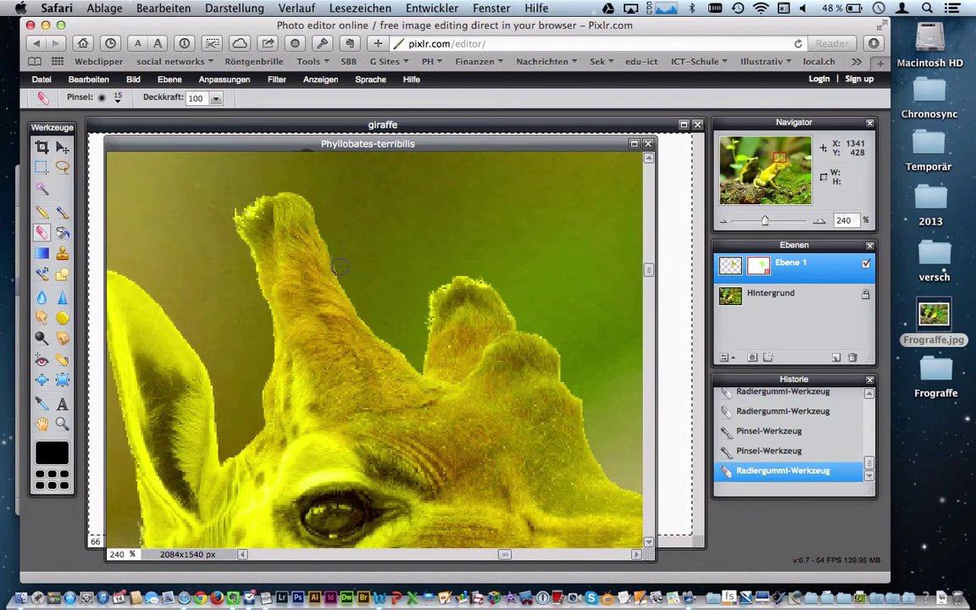
drag(354, 296, 407, 325)
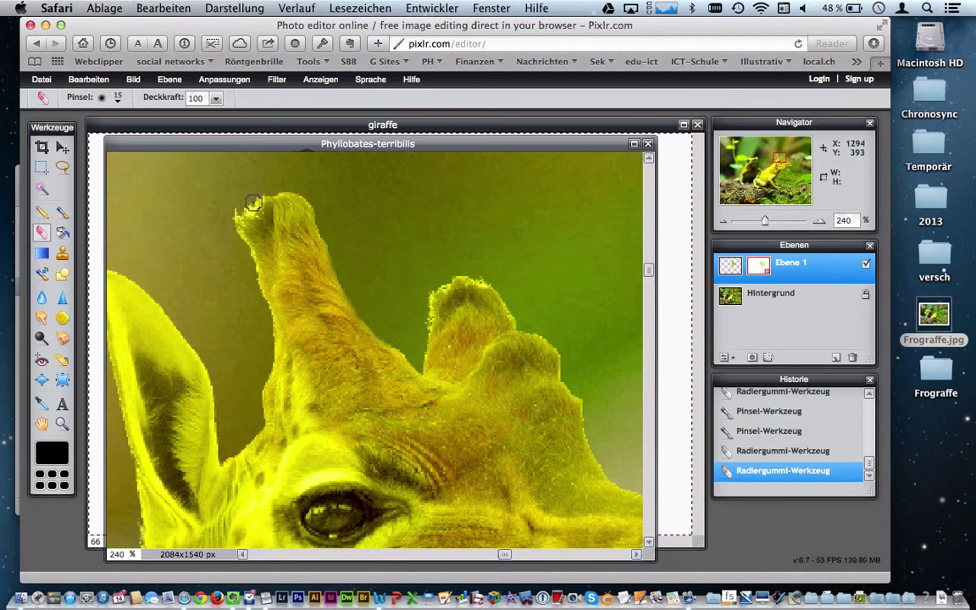
Step: Roughen the edges of the giraffe's rear horn and forehead on the mask with a star-shaped eraser of diameter 11
click(117, 98)
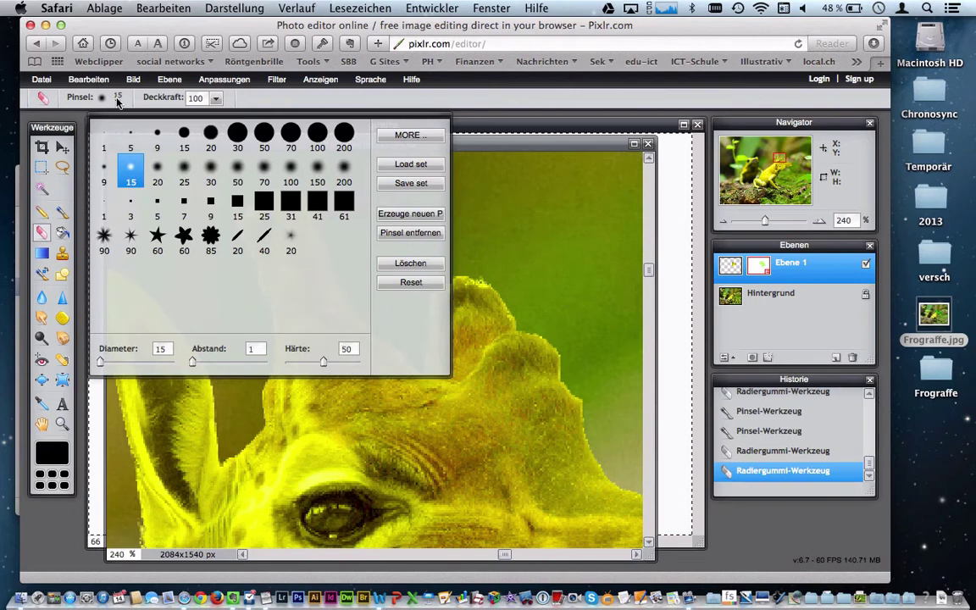
click(132, 239)
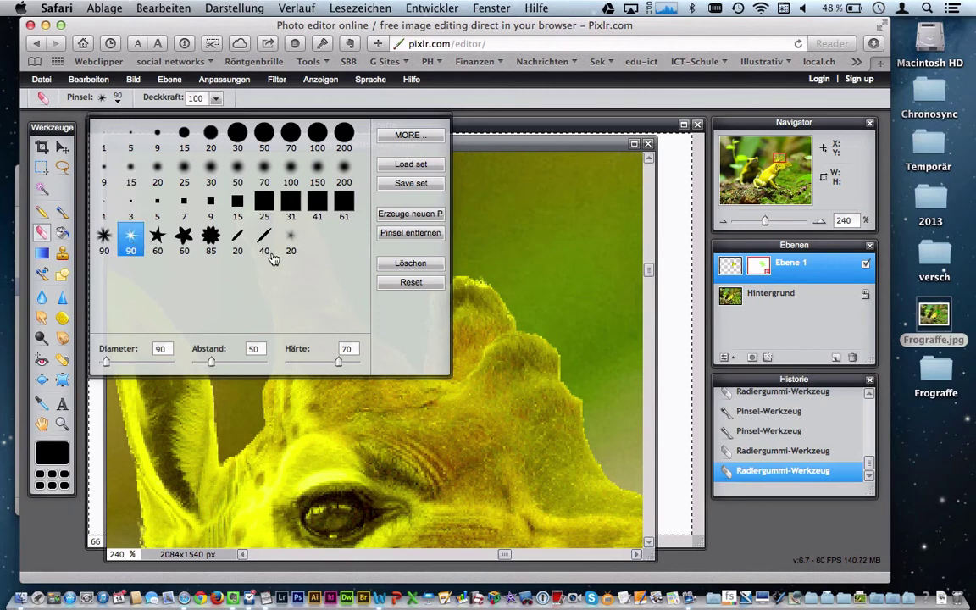
drag(105, 361, 99, 362)
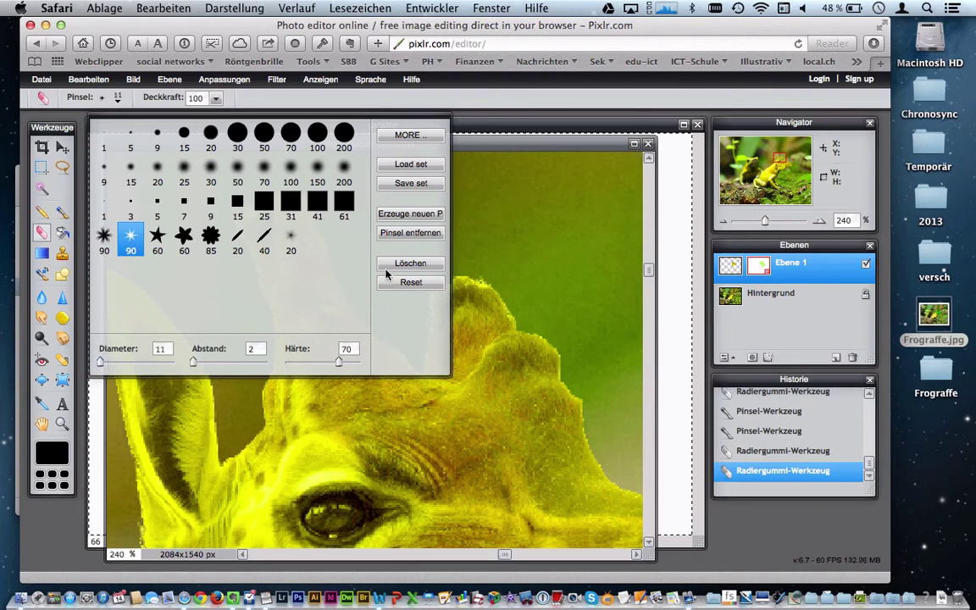
click(439, 252)
click(485, 282)
click(498, 286)
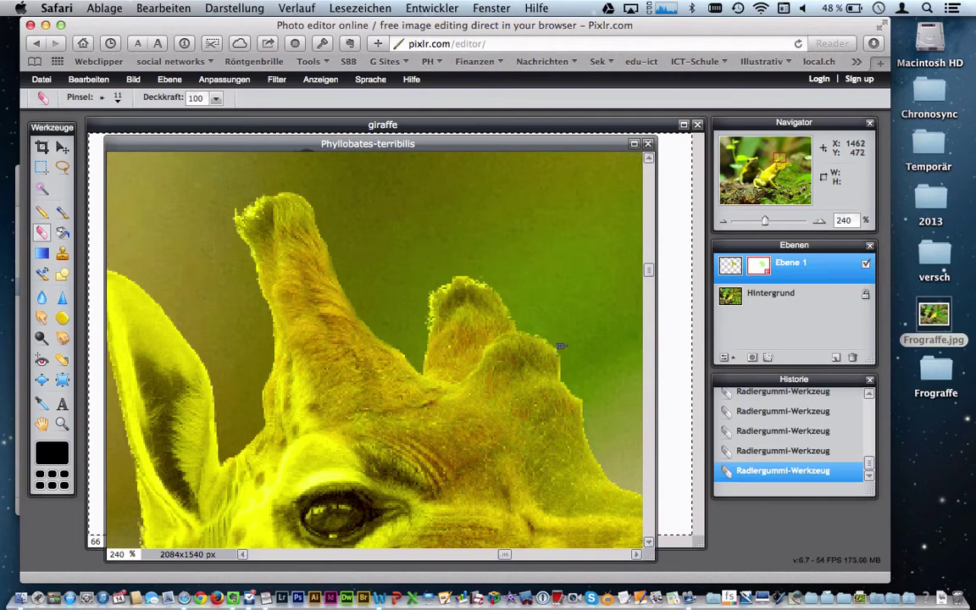
Step: Darken the underside of the giraffe's muzzle, jaw and neck with the Burn tool, using a soft 100 px brush, midtones range and exposure 50
drag(776, 159, 773, 163)
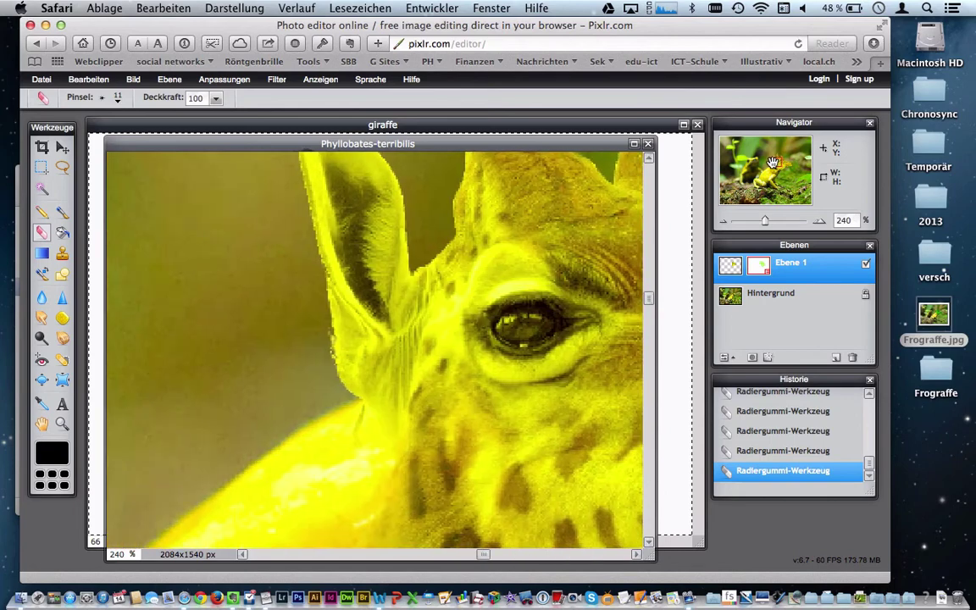
drag(766, 222, 743, 225)
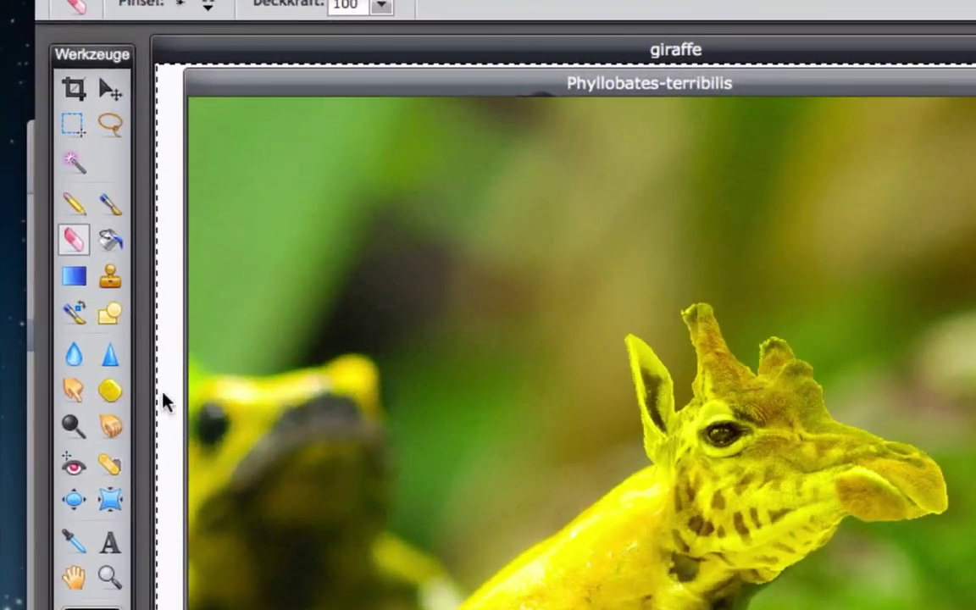
click(110, 427)
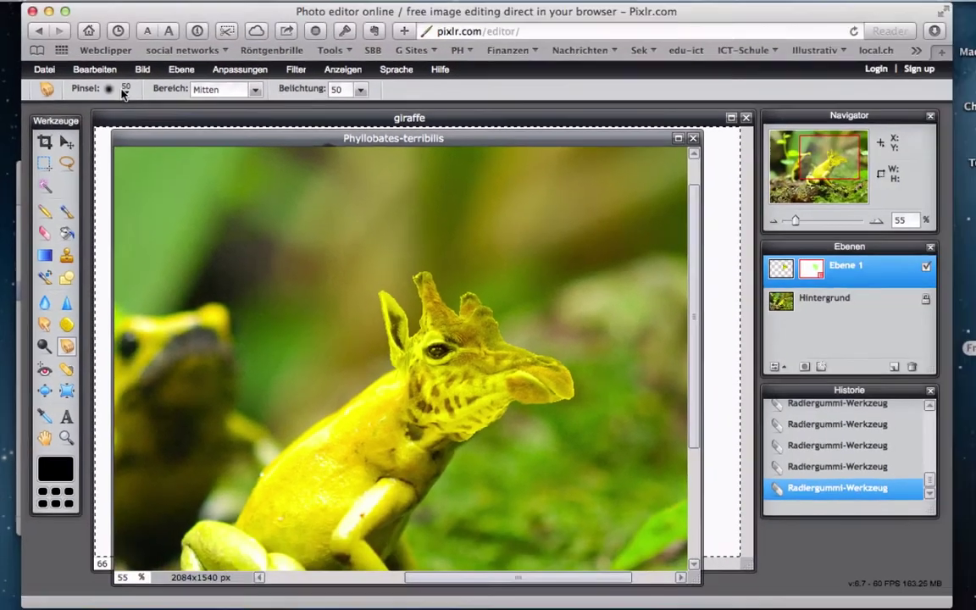
click(190, 7)
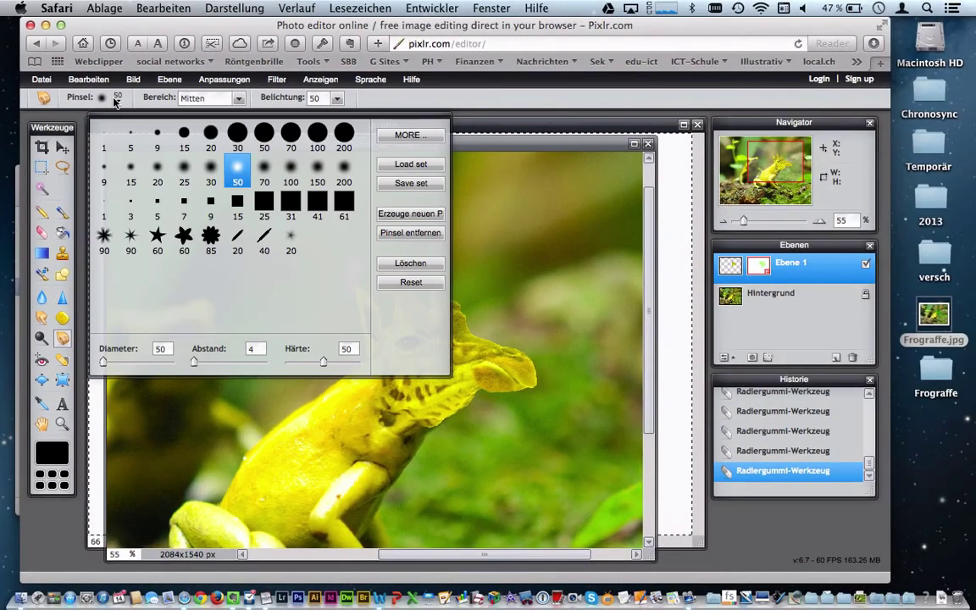
click(291, 172)
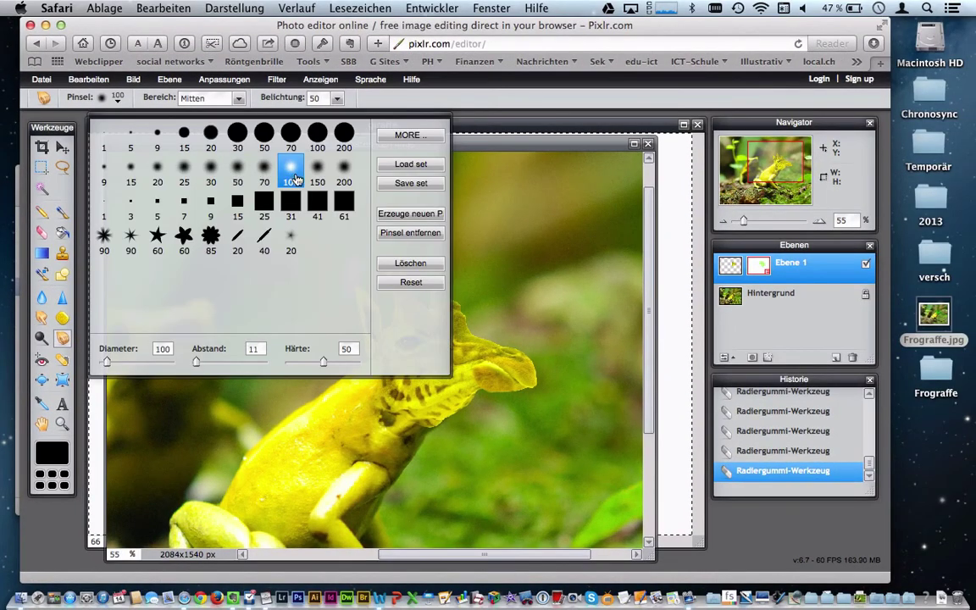
click(493, 434)
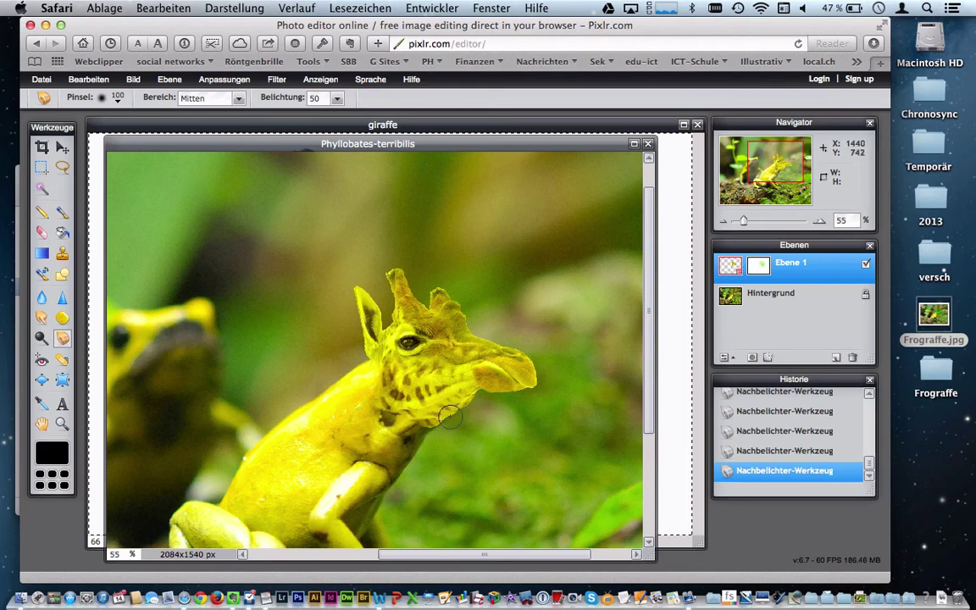
mouse_move(428, 373)
mouse_down()
mouse_move(390, 377)
mouse_move(415, 364)
mouse_up()
mouse_move(442, 413)
mouse_down()
mouse_move(418, 425)
mouse_move(492, 392)
mouse_move(509, 396)
mouse_move(463, 401)
mouse_move(470, 392)
mouse_move(429, 430)
mouse_move(464, 410)
mouse_move(402, 428)
mouse_move(433, 404)
mouse_move(397, 406)
mouse_move(462, 404)
mouse_move(469, 392)
mouse_move(399, 405)
mouse_move(530, 380)
mouse_move(512, 394)
mouse_move(477, 382)
mouse_move(473, 402)
mouse_move(484, 401)
mouse_move(470, 387)
mouse_move(430, 423)
mouse_move(405, 426)
mouse_move(453, 399)
mouse_move(447, 393)
mouse_move(378, 413)
mouse_move(467, 391)
mouse_move(403, 400)
mouse_move(445, 406)
mouse_move(400, 402)
mouse_move(481, 392)
mouse_move(396, 393)
mouse_move(449, 384)
mouse_up()
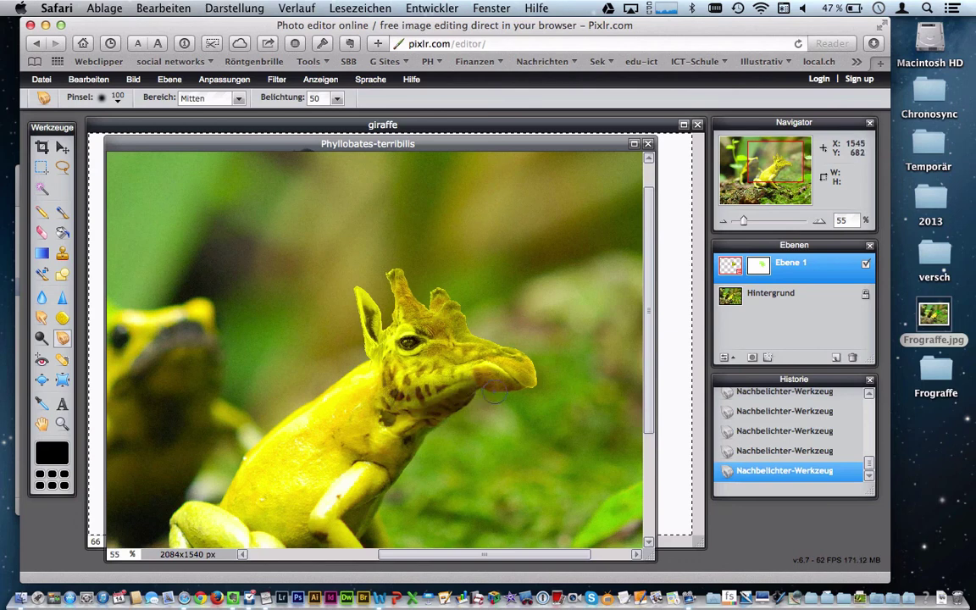